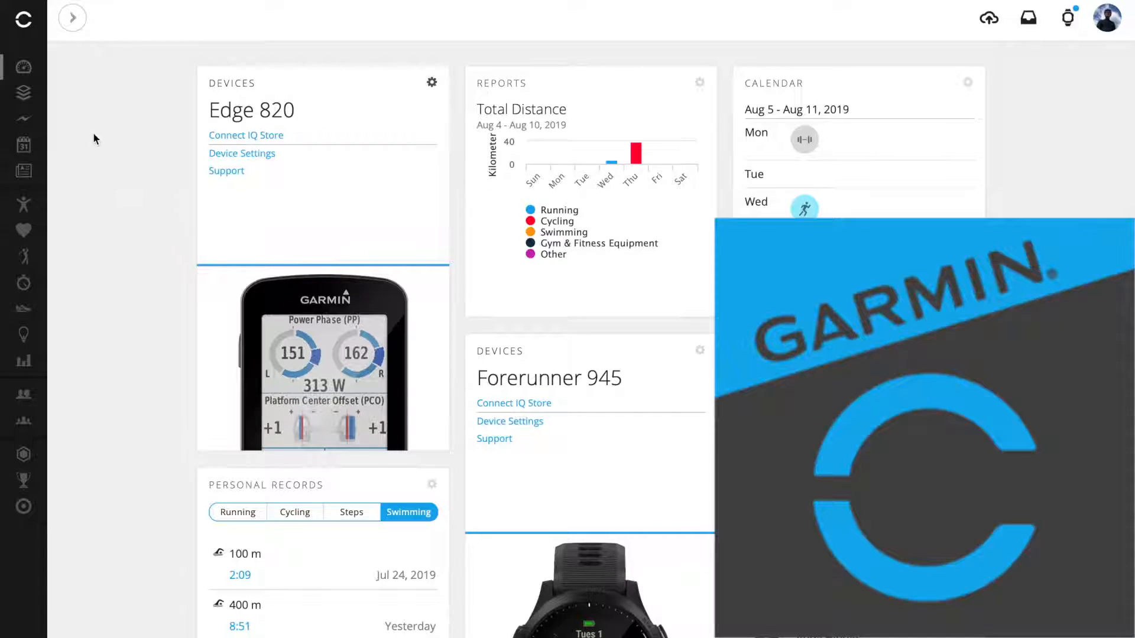
# Step: Open the training courses and start a new Road Cycling course with the Custom drawing method
pyautogui.moveTo(27, 53)
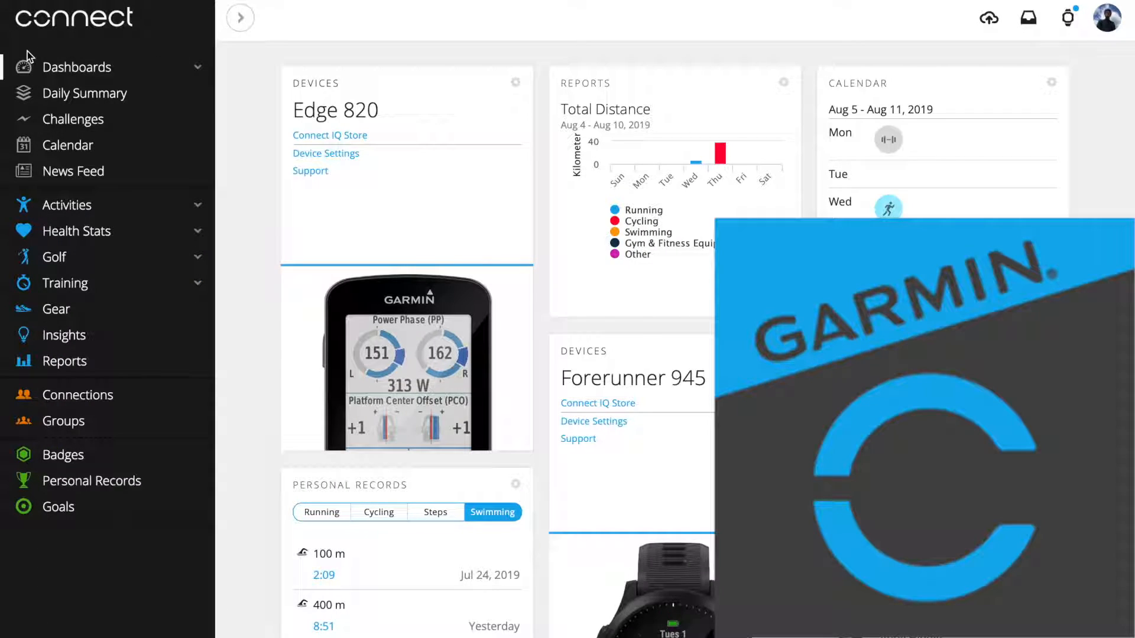
pyautogui.click(200, 284)
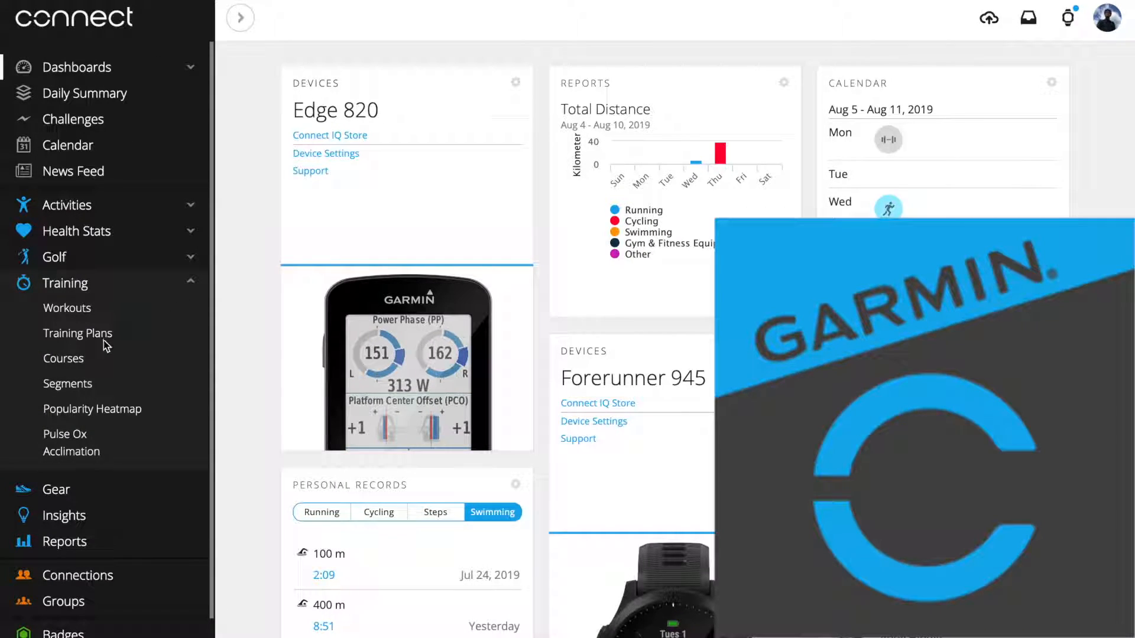
pyautogui.click(62, 361)
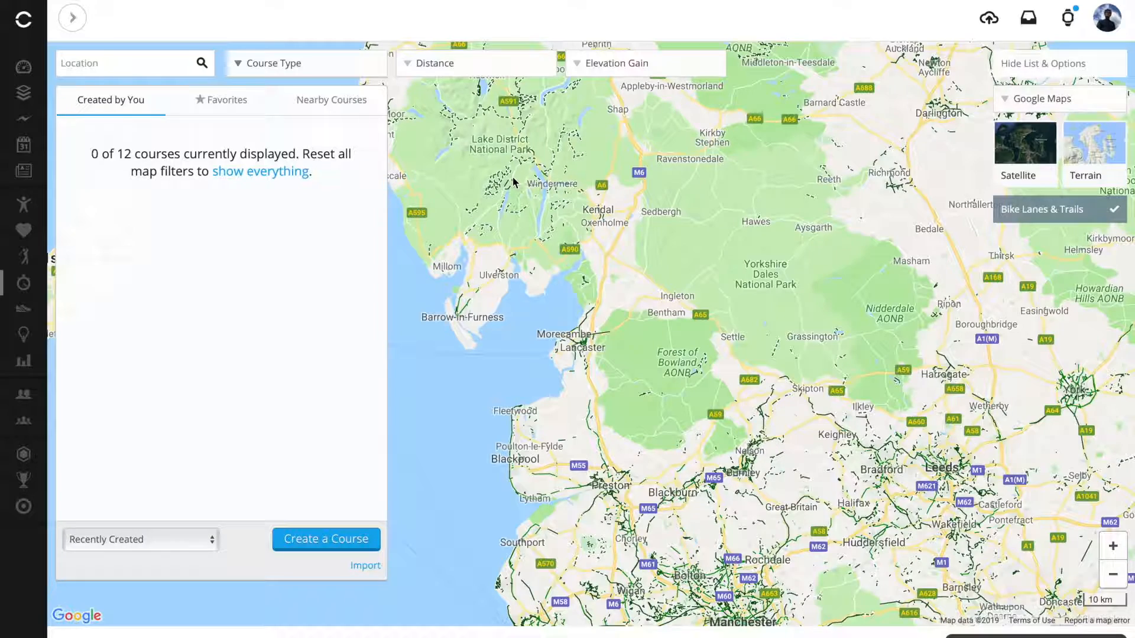
pyautogui.click(326, 540)
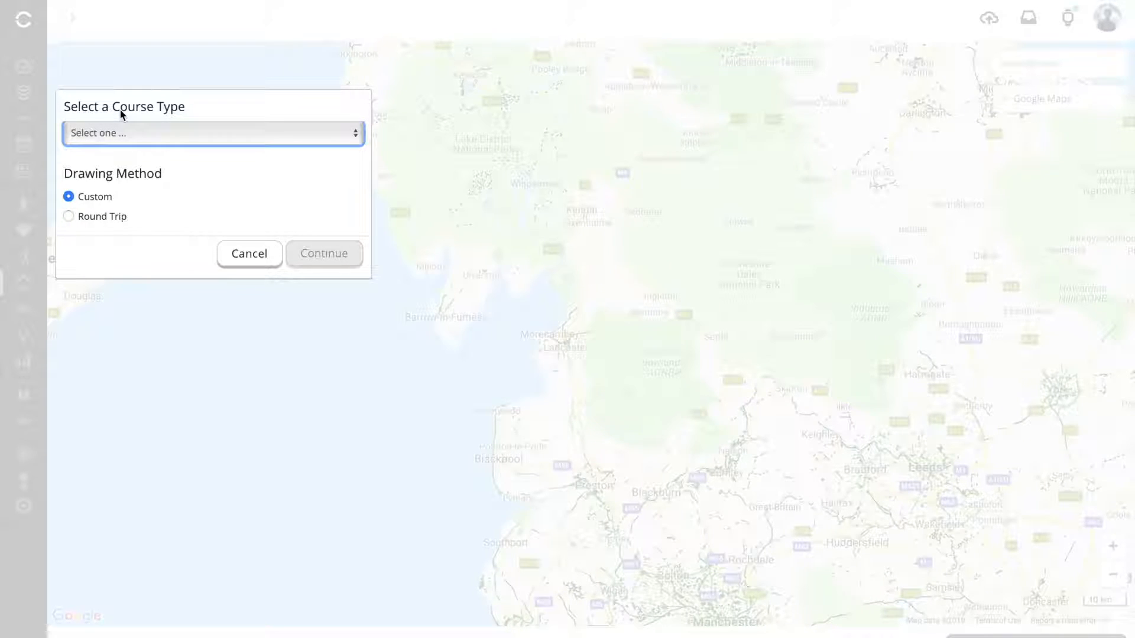
pyautogui.click(356, 136)
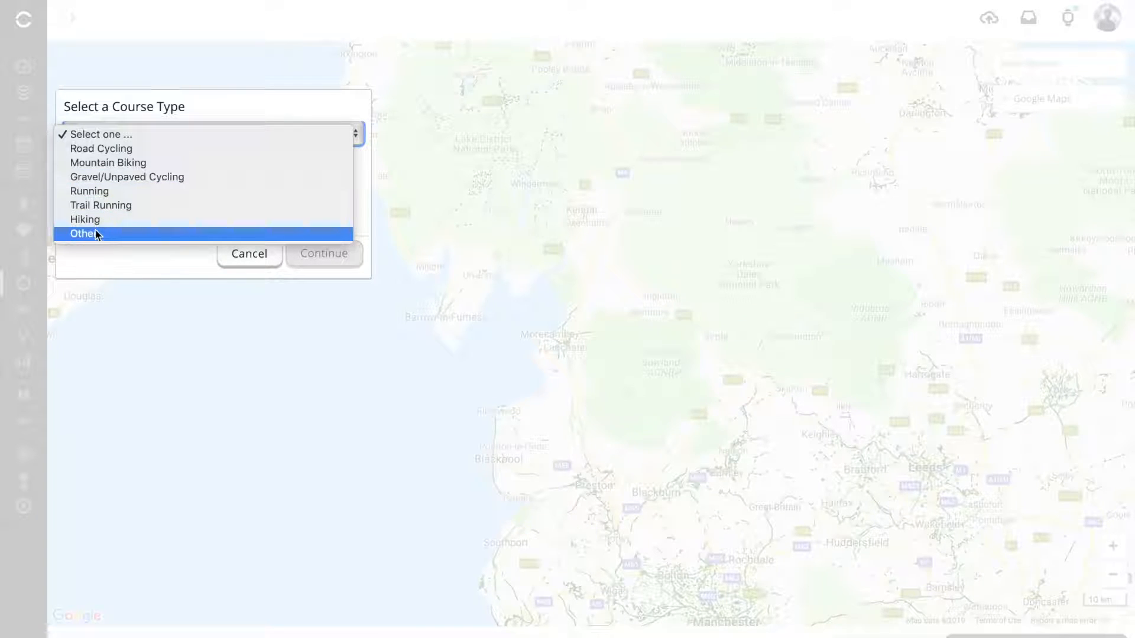
pyautogui.click(99, 153)
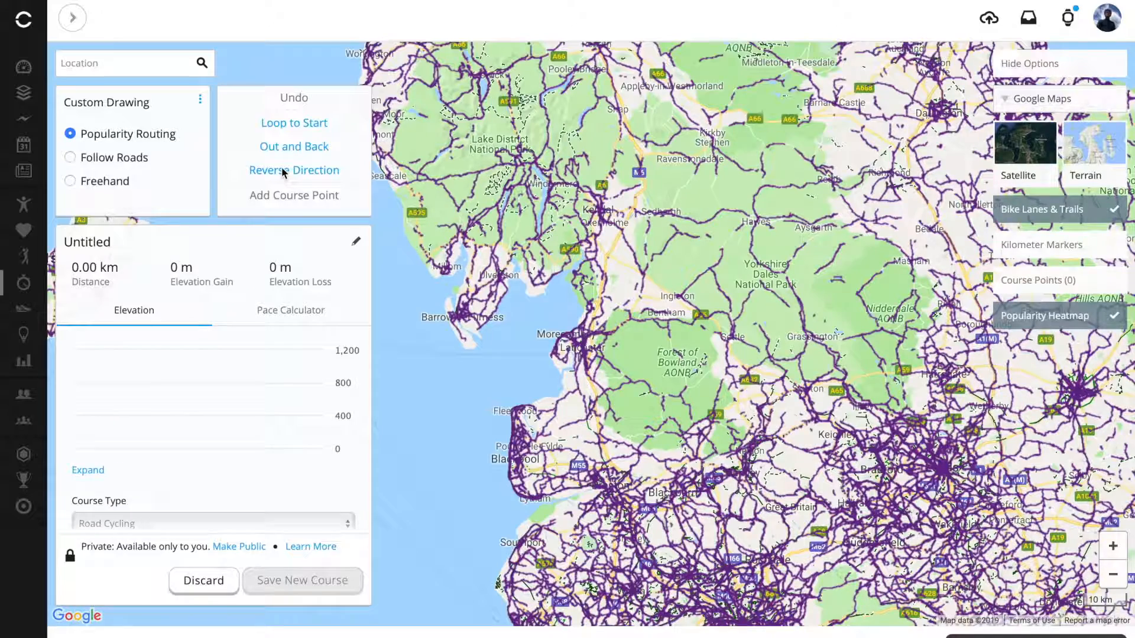
# Step: Name the new course "Bike ride"
pyautogui.click(357, 244)
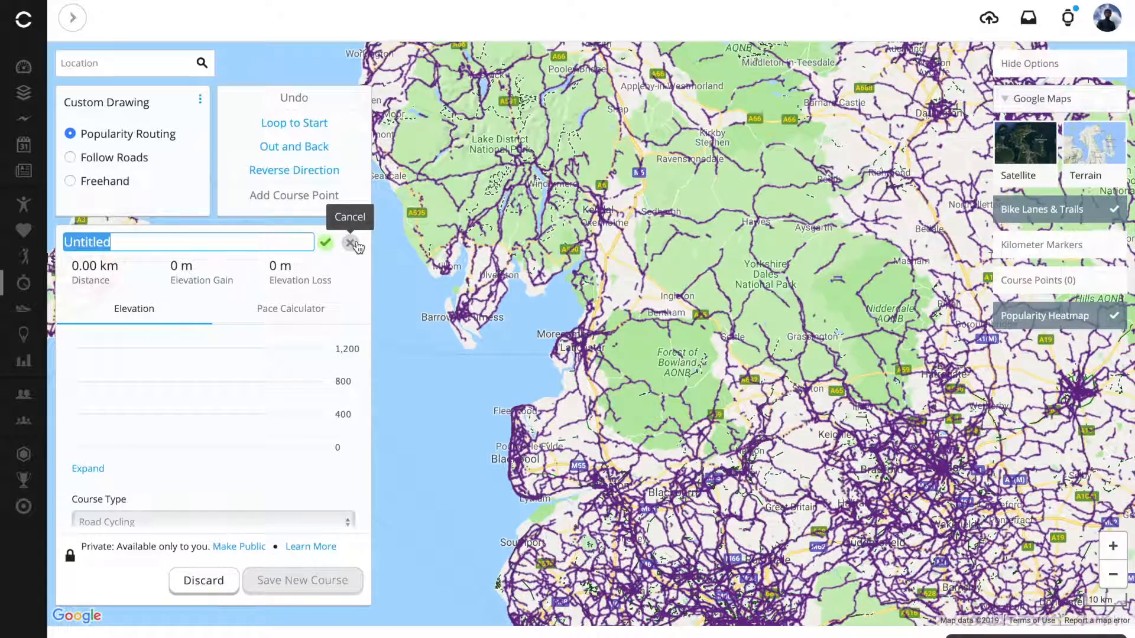
pyautogui.write('Bike ')
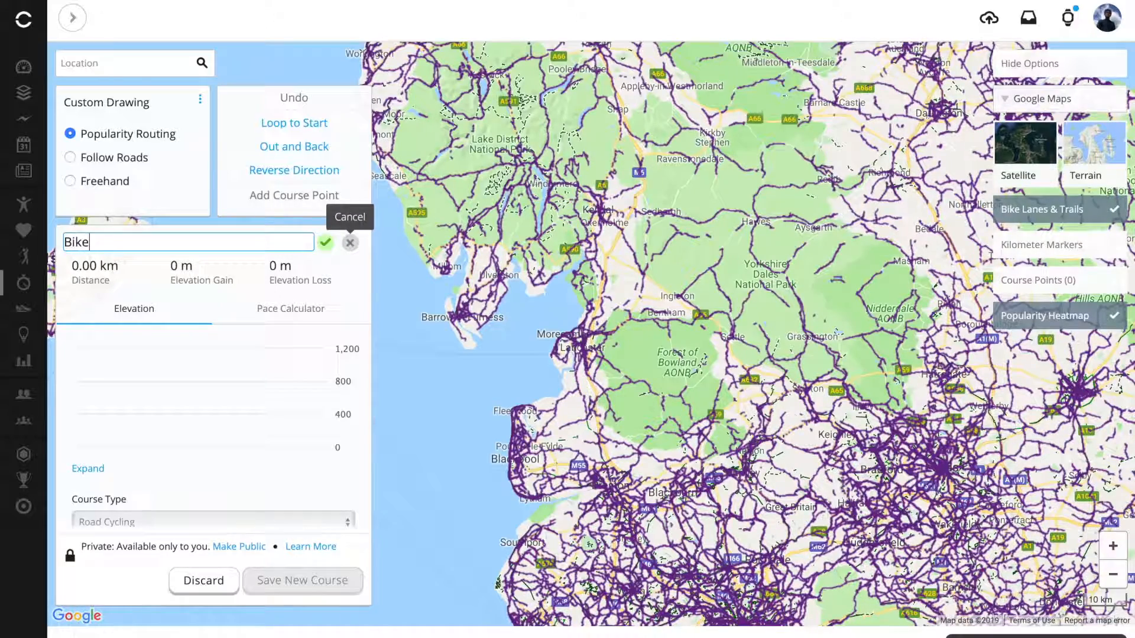
pyautogui.write('ride')
pyautogui.click(326, 244)
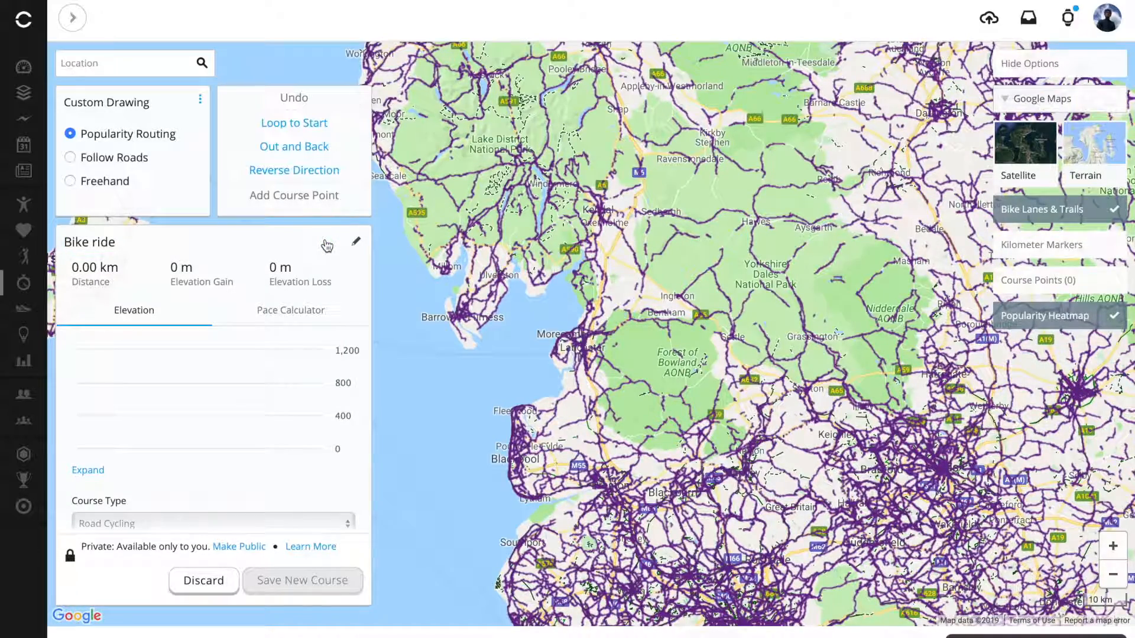
# Step: Set the drawing mode to Follow Roads and find the starting area on the map by searching for its postcode
pyautogui.click(99, 65)
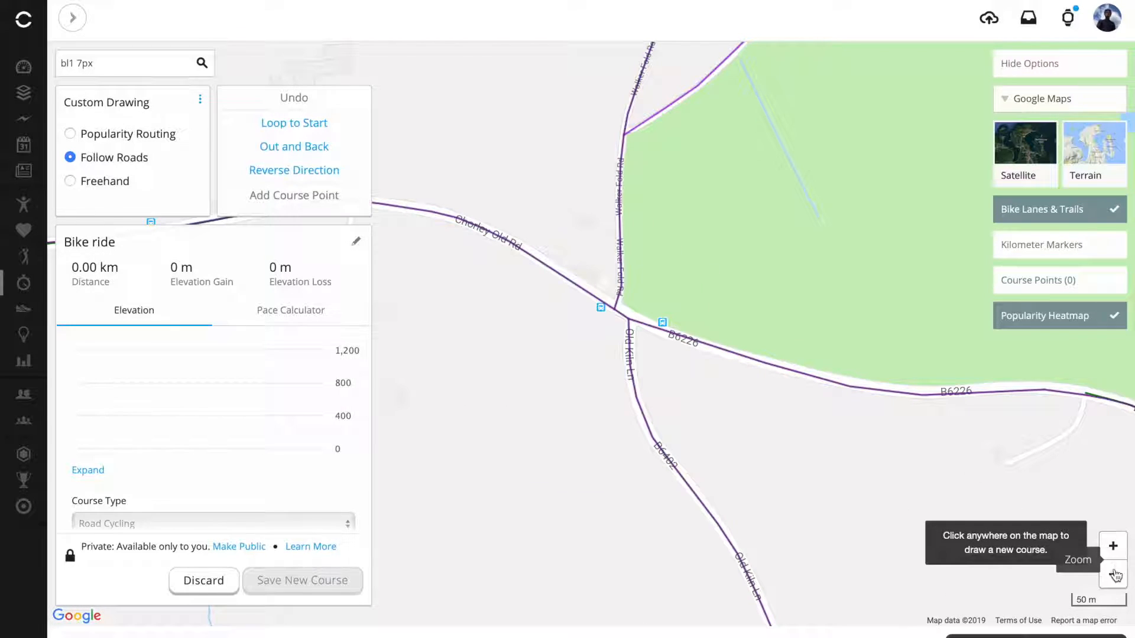
pyautogui.click(1114, 545)
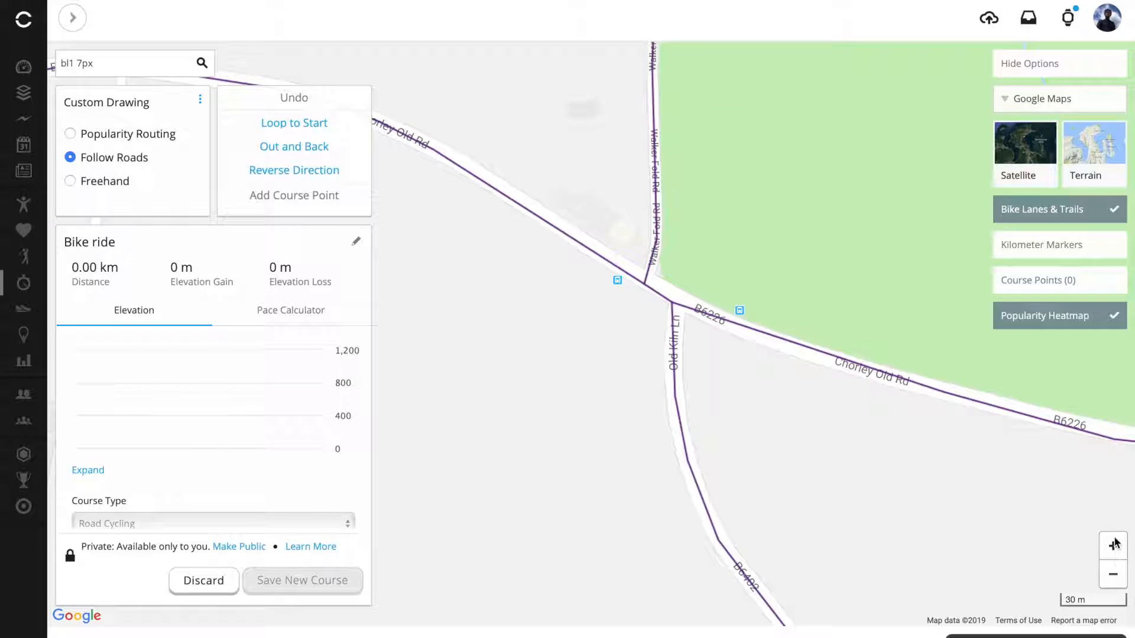
pyautogui.click(1112, 576)
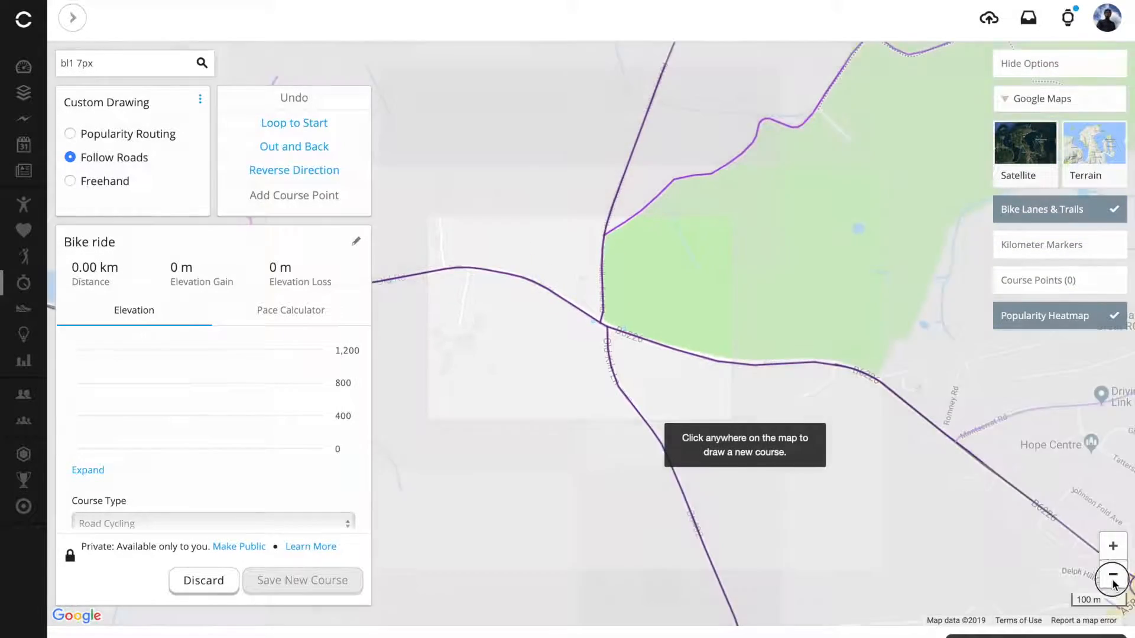
pyautogui.click(1114, 583)
pyautogui.click(1113, 583)
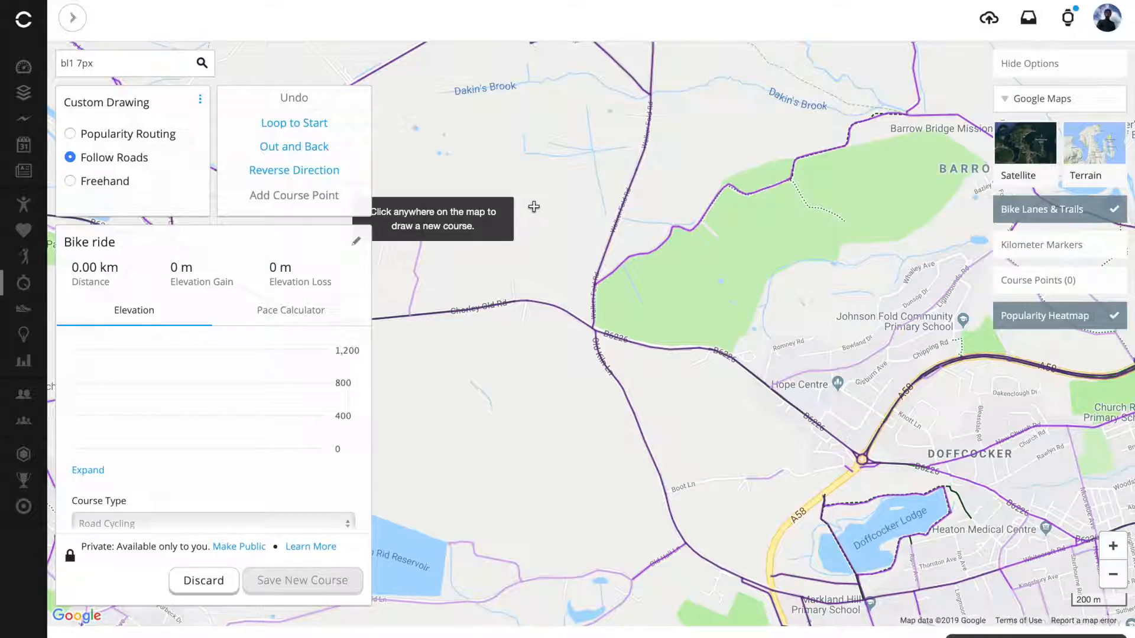
pyautogui.moveTo(531, 208); pyautogui.dragTo(769, 327)
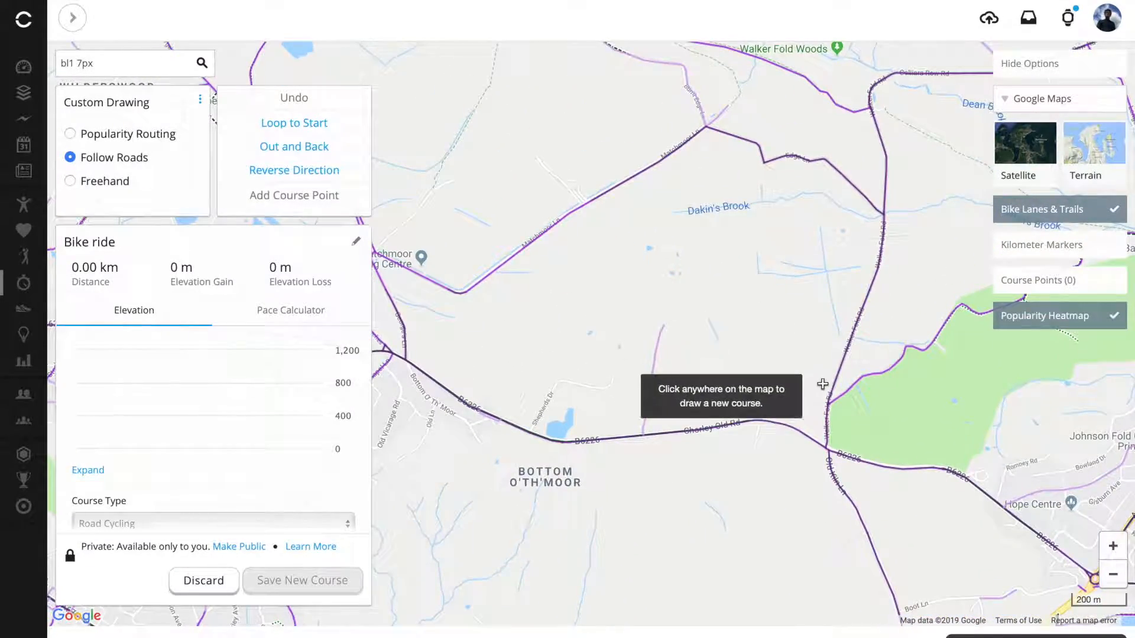
pyautogui.moveTo(541, 182); pyautogui.dragTo(889, 355)
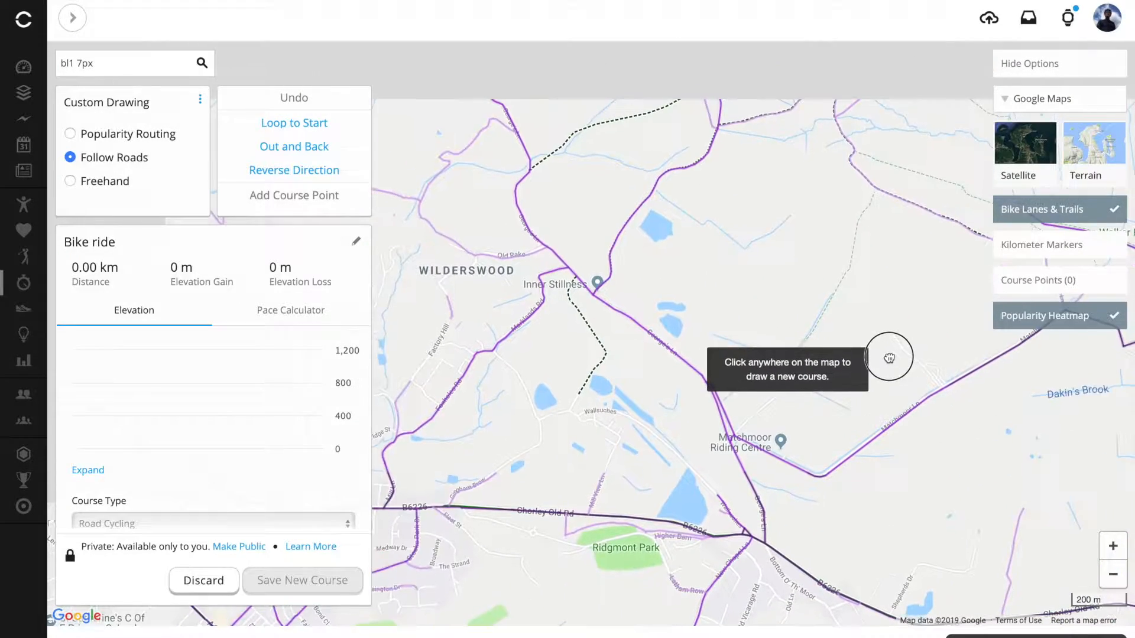
pyautogui.click(157, 64)
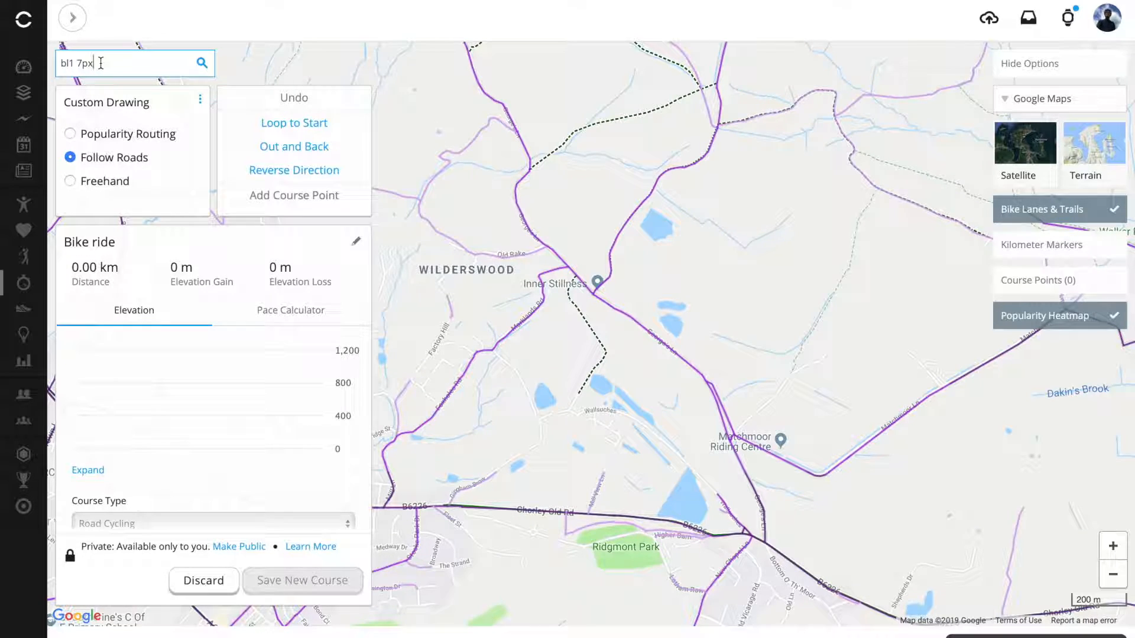
pyautogui.press('Return')
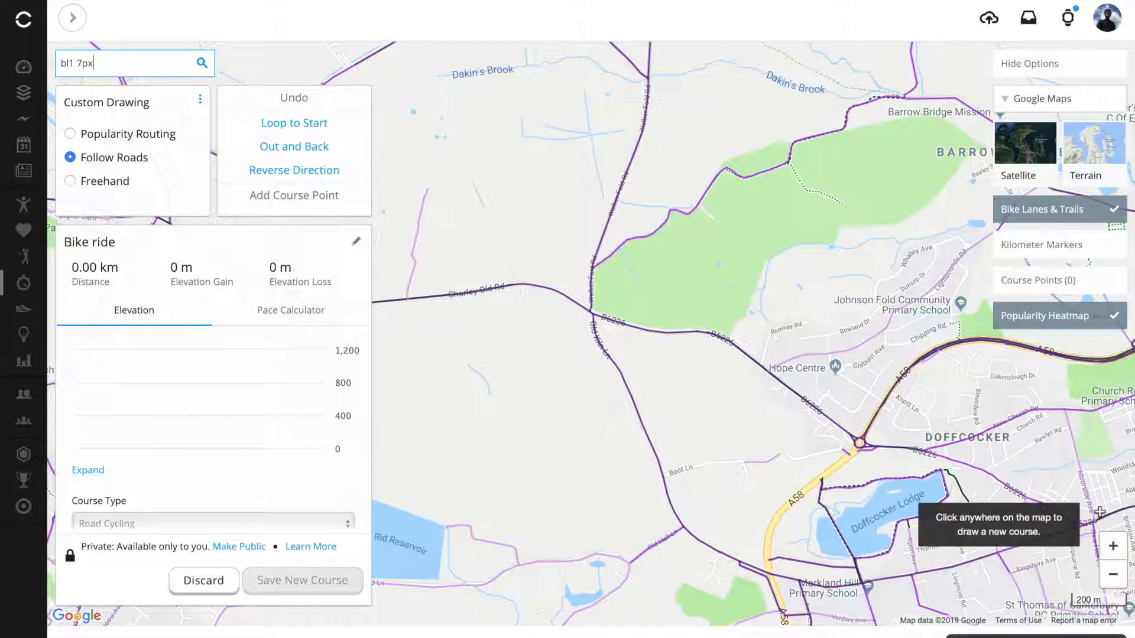
# Step: Place the course start at the Chorley Old Rd and Walker Fold Rd junction and draw about 0.38 km west along the B6226
pyautogui.click(1114, 545)
pyautogui.click(1114, 545)
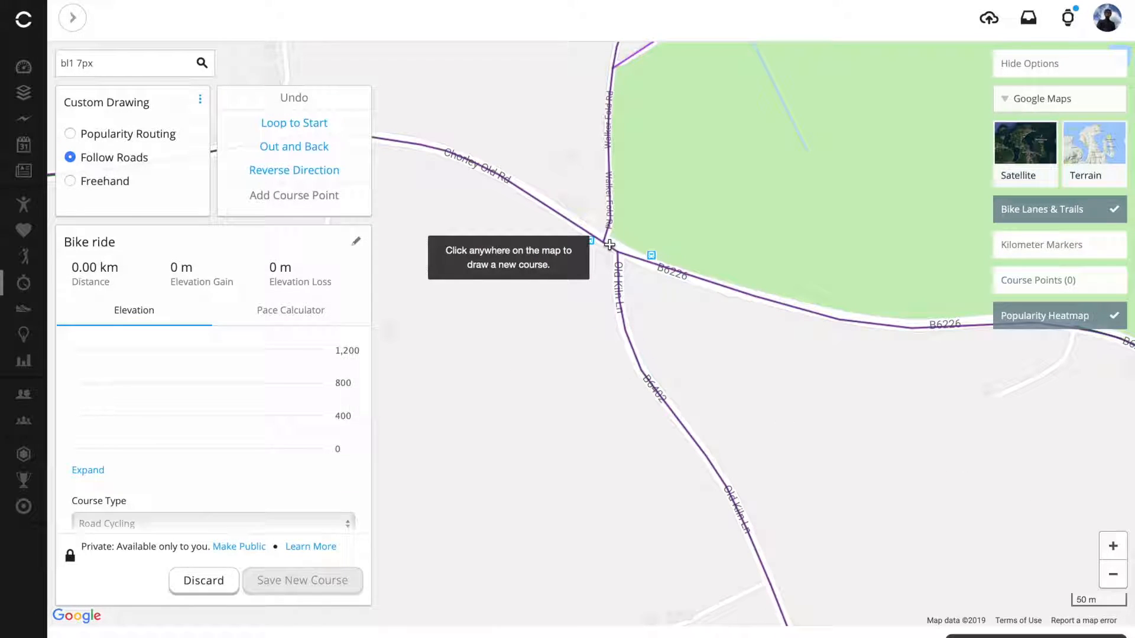
pyautogui.click(606, 240)
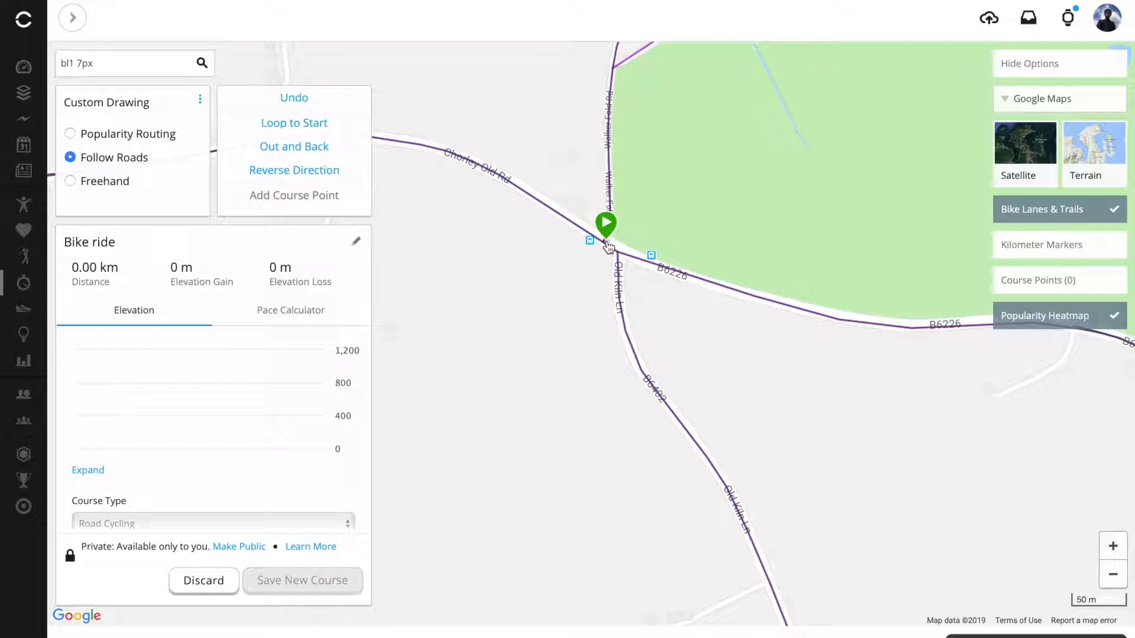
pyautogui.moveTo(609, 247); pyautogui.dragTo(770, 314)
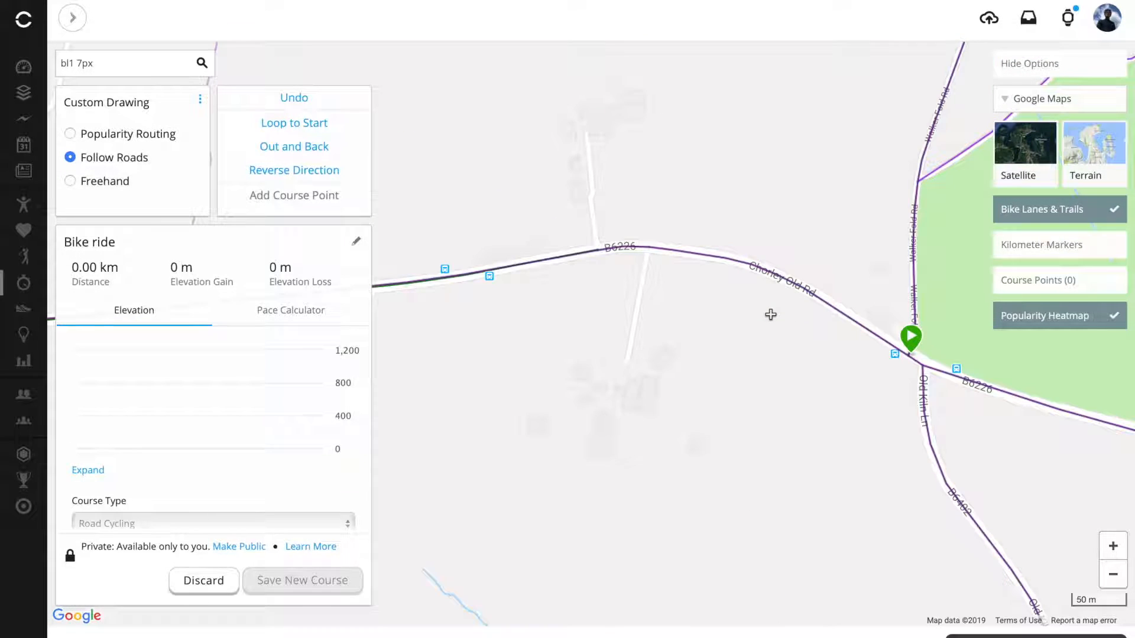
pyautogui.click(692, 257)
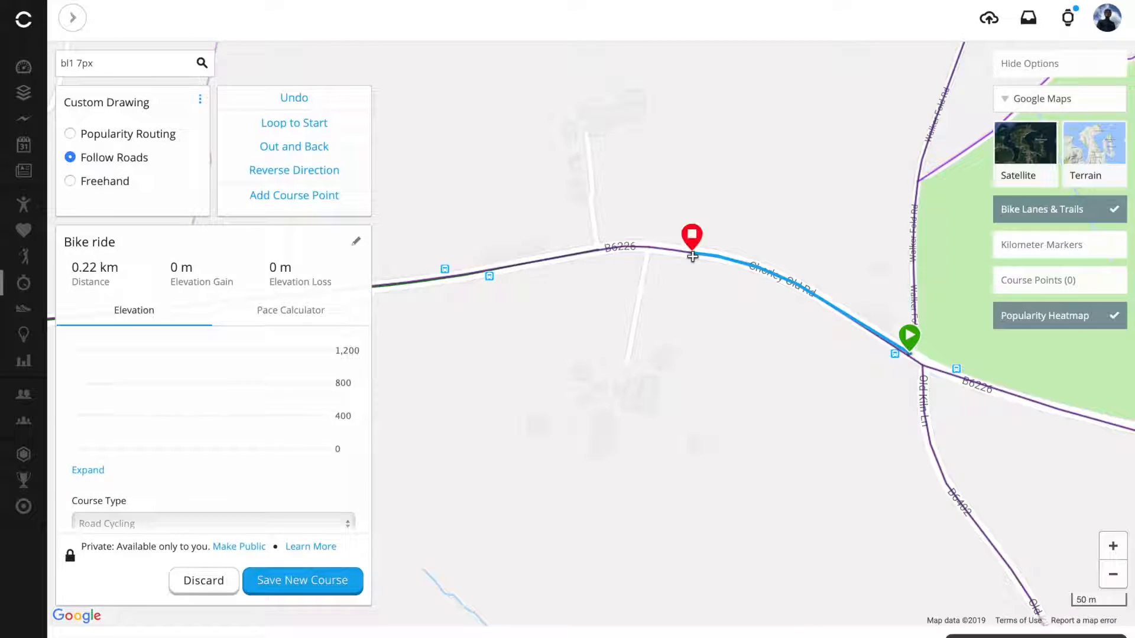
pyautogui.moveTo(557, 357); pyautogui.dragTo(729, 380)
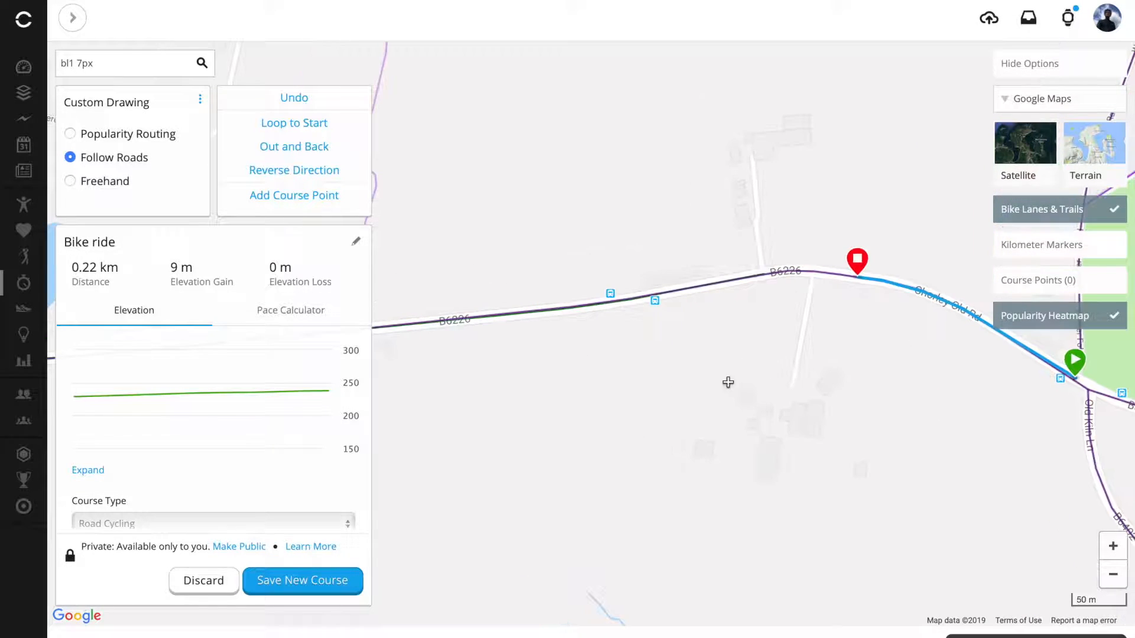
pyautogui.click(685, 287)
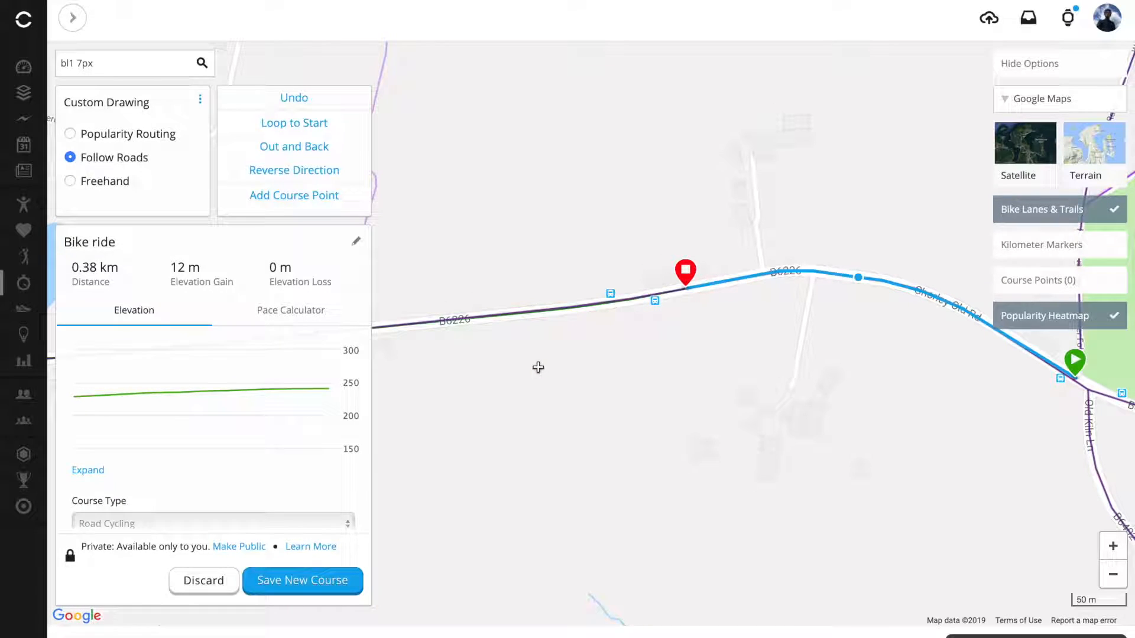
# Step: Extend the route west along Chorley Old Rd, past the lake and the Shepherds Dr turning
pyautogui.moveTo(538, 364)
pyautogui.mouseDown()
pyautogui.moveTo(784, 359)
pyautogui.moveTo(835, 370)
pyautogui.mouseUp()
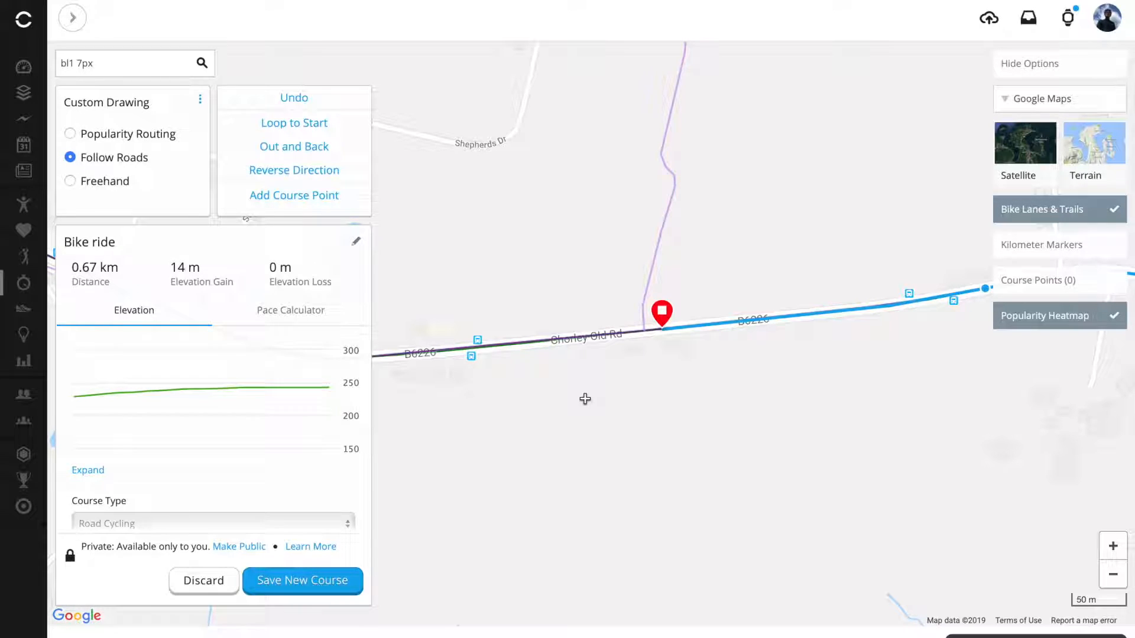
pyautogui.moveTo(552, 400); pyautogui.dragTo(913, 433)
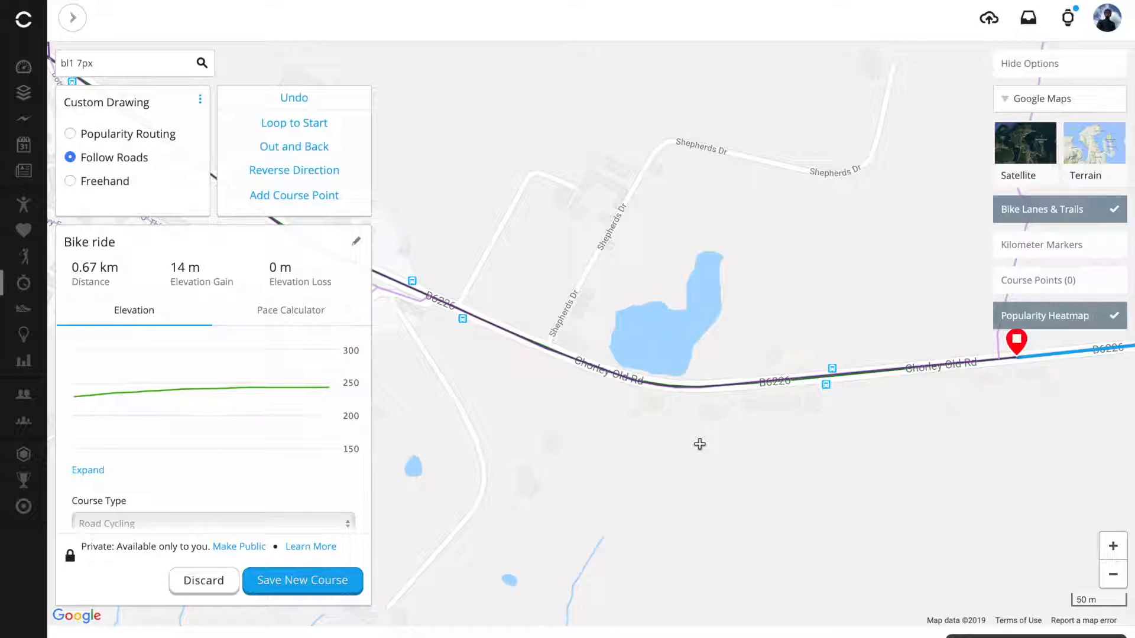
pyautogui.click(612, 373)
pyautogui.moveTo(597, 429); pyautogui.dragTo(916, 597)
pyautogui.click(659, 412)
pyautogui.click(465, 269)
# Step: Route the course north off the B6226 and northeast along Matchmoor Ln, to about 3.24 km in total
pyautogui.moveTo(552, 201); pyautogui.dragTo(689, 474)
pyautogui.click(475, 160)
pyautogui.click(477, 113)
pyautogui.click(766, 255)
pyautogui.moveTo(794, 275); pyautogui.dragTo(413, 420)
pyautogui.click(788, 174)
pyautogui.moveTo(844, 320); pyautogui.dragTo(428, 623)
pyautogui.click(792, 215)
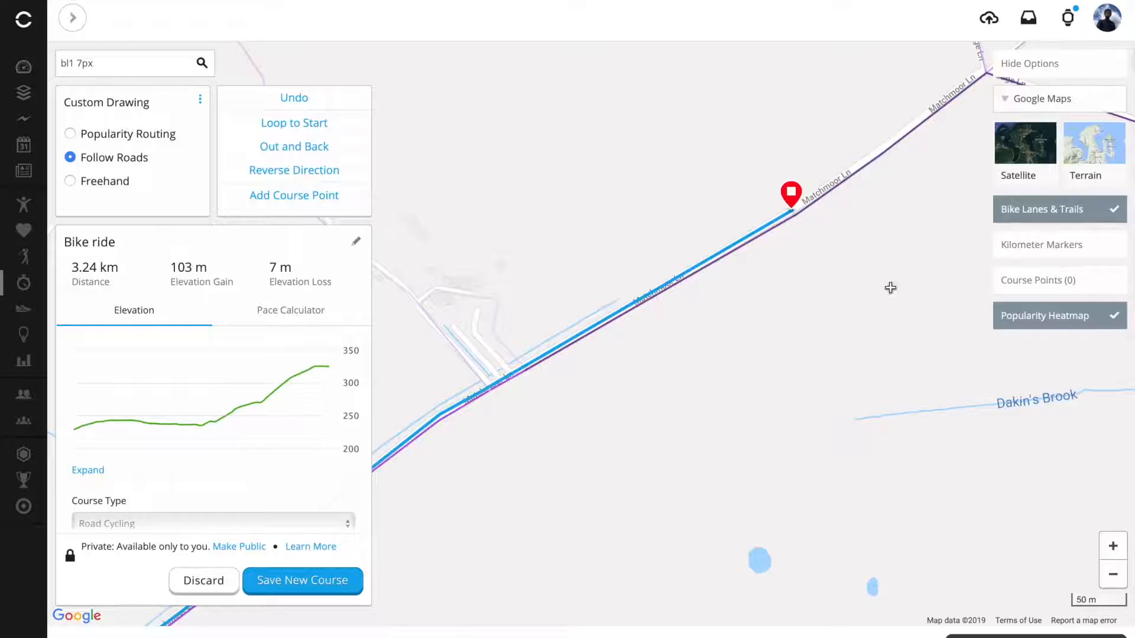
# Step: Continue the route past the end of Matchmoor Ln and southeast onto Walker Fold Rd, to about 4.33 km in total
pyautogui.moveTo(890, 292); pyautogui.dragTo(584, 431)
pyautogui.click(682, 221)
pyautogui.click(873, 284)
pyautogui.moveTo(940, 313); pyautogui.dragTo(571, 285)
pyautogui.click(821, 351)
pyautogui.moveTo(848, 471); pyautogui.dragTo(587, 294)
pyautogui.click(754, 356)
pyautogui.click(763, 442)
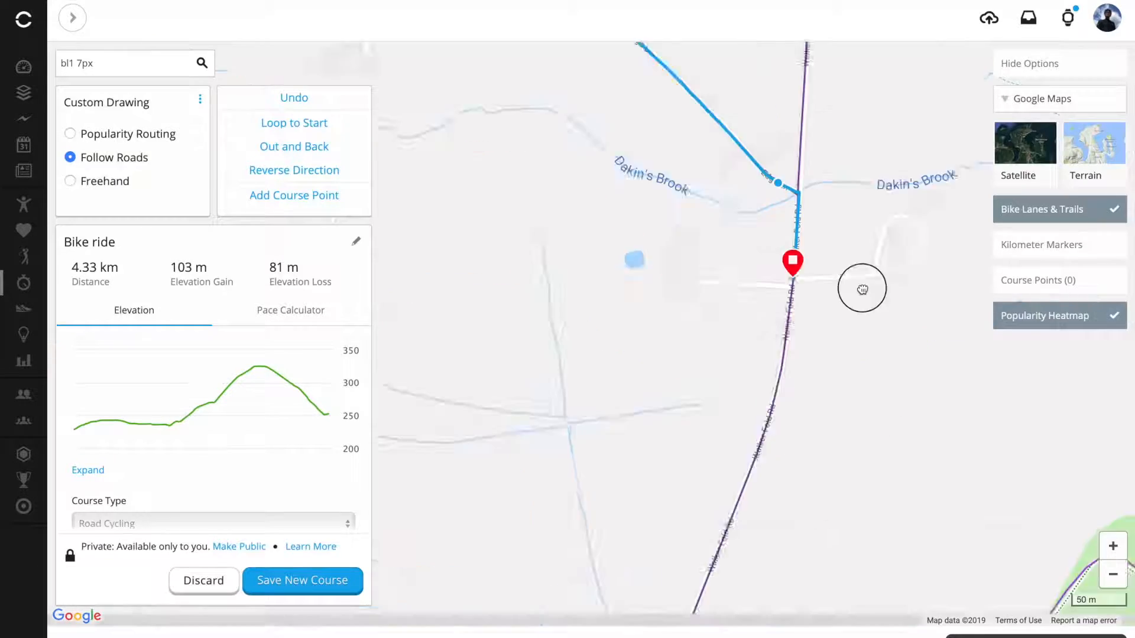
# Step: Draw the route south along Walker Fold Rd to just above the start point, for a course of about 5.08 km
pyautogui.moveTo(828, 489); pyautogui.dragTo(871, 137)
pyautogui.click(673, 490)
pyautogui.moveTo(585, 562); pyautogui.dragTo(661, 264)
pyautogui.click(695, 337)
pyautogui.moveTo(659, 588); pyautogui.dragTo(666, 392)
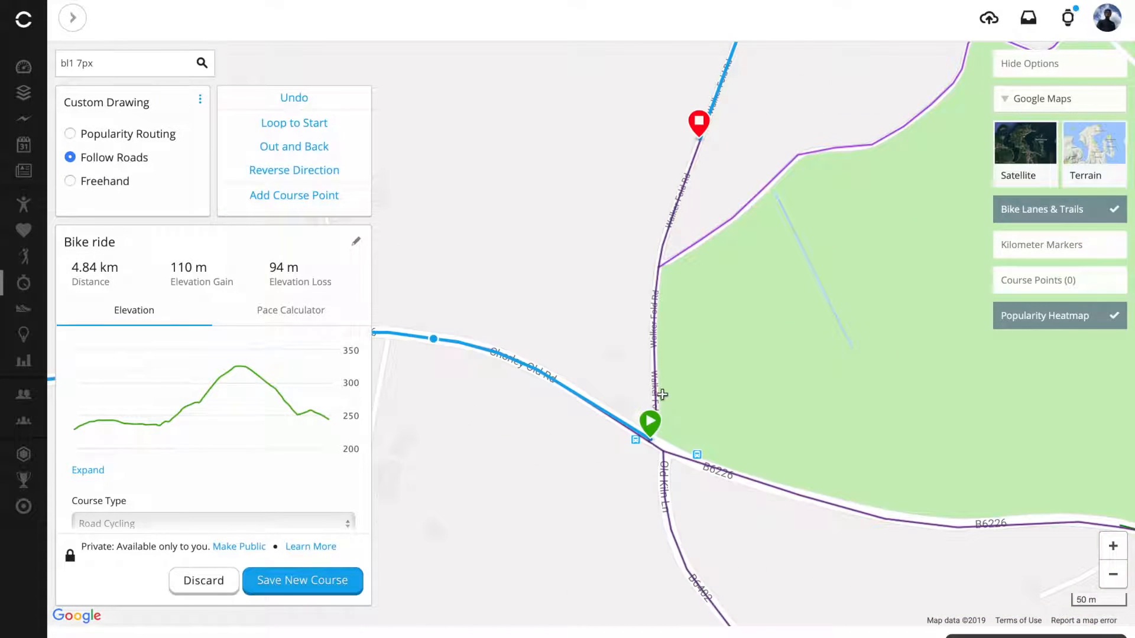
pyautogui.click(655, 399)
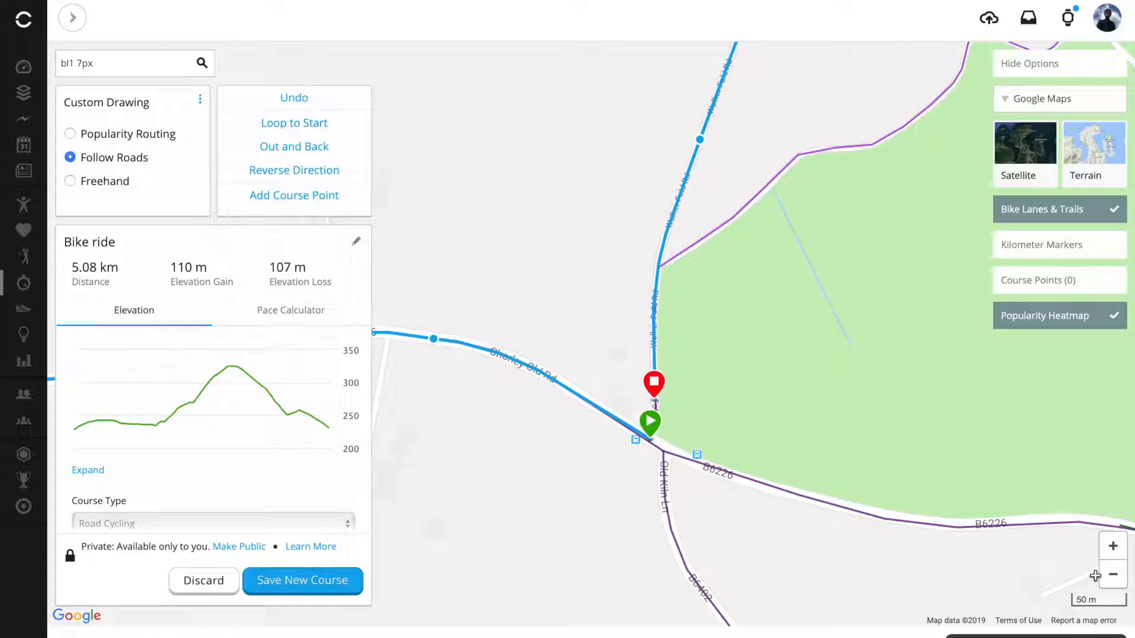
# Step: Undo the last two route points on Walker Fold Rd
pyautogui.click(1115, 576)
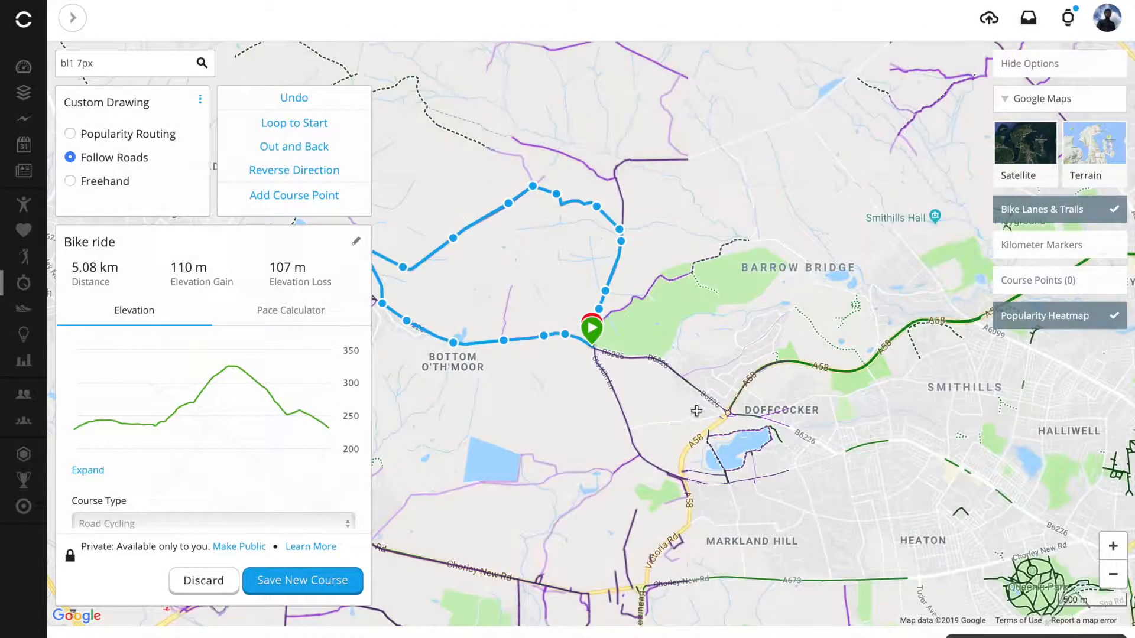
pyautogui.moveTo(565, 287); pyautogui.dragTo(626, 290)
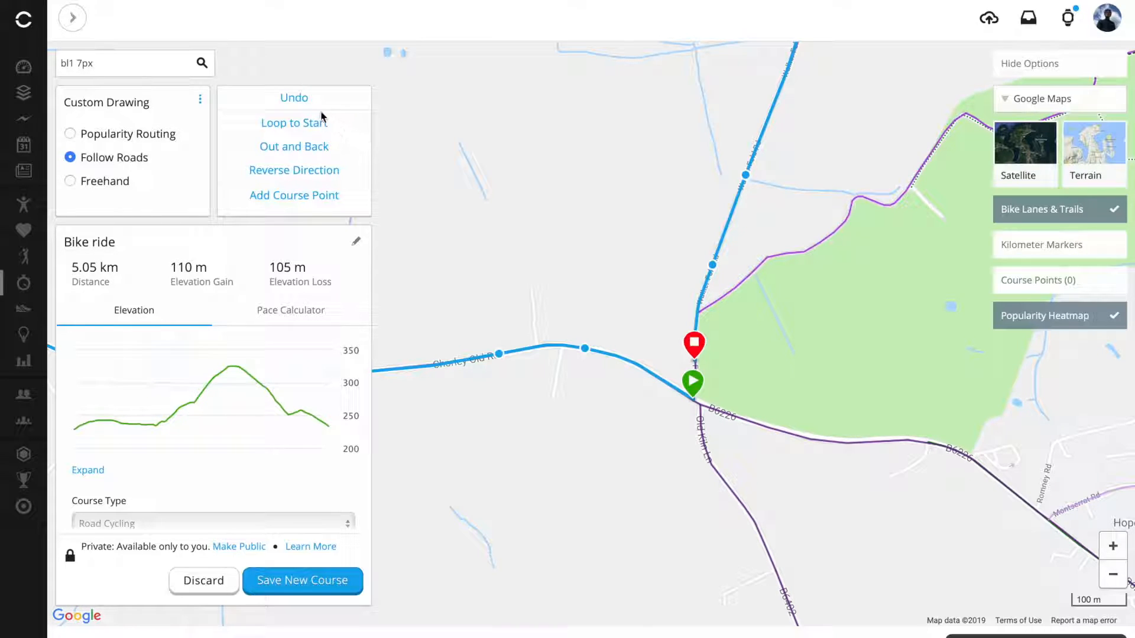
pyautogui.click(300, 102)
pyautogui.click(300, 102)
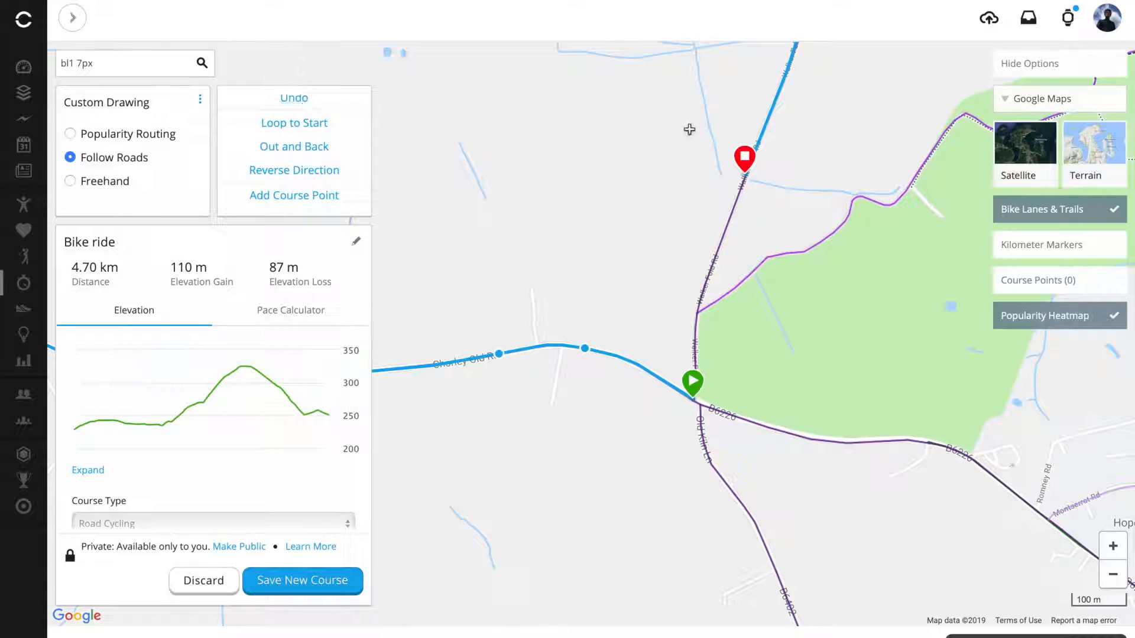
# Step: Redraw the final stretch down Walker Fold Rd to just north of the start, about 5.05 km in total, and save the new course
pyautogui.click(723, 244)
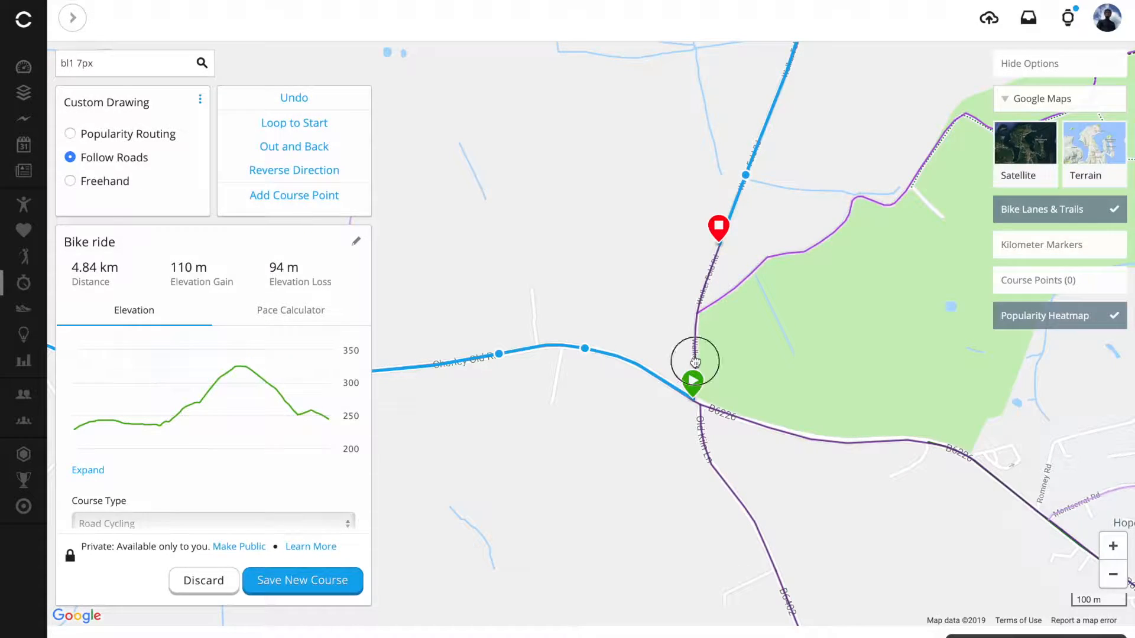
pyautogui.click(695, 361)
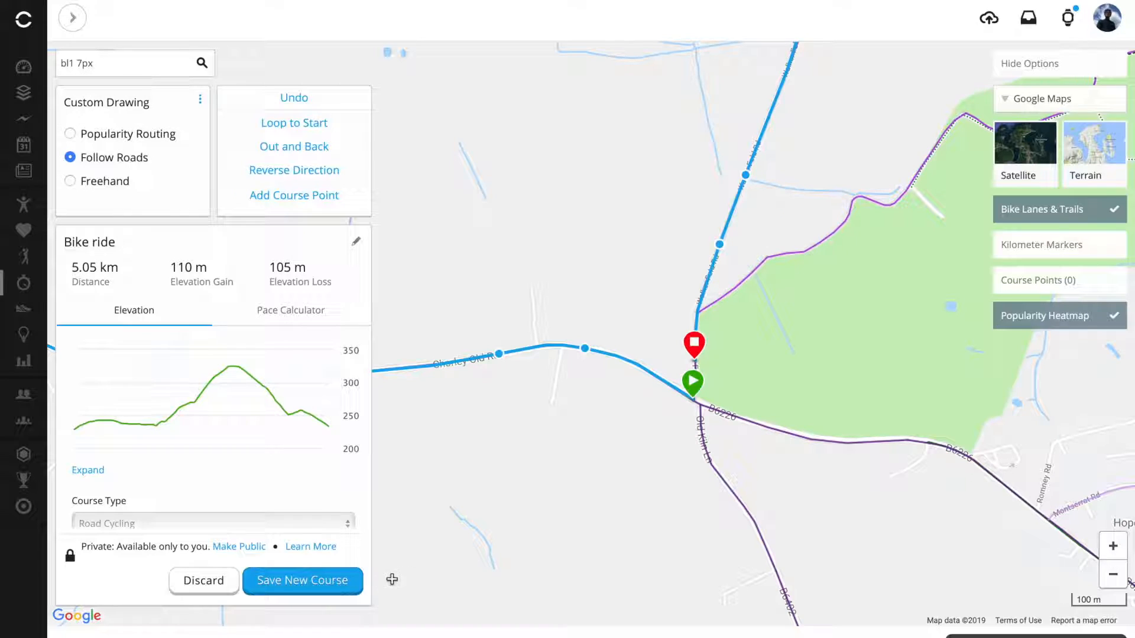
pyautogui.click(321, 583)
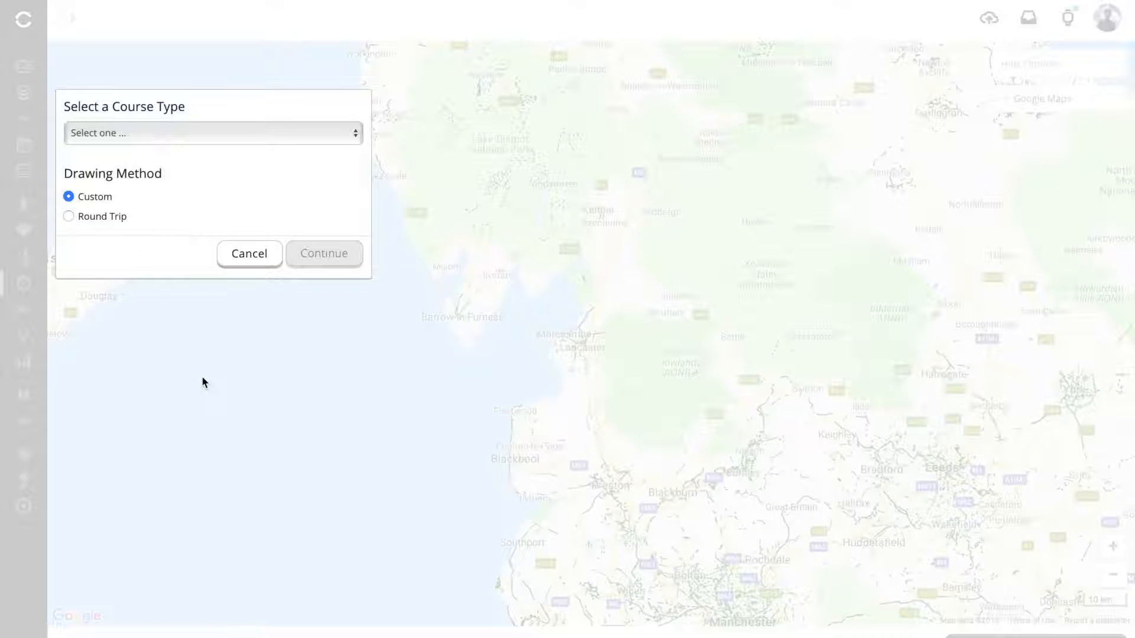
# Step: Set up a new Road Cycling course using the Round Trip drawing method
pyautogui.click(305, 133)
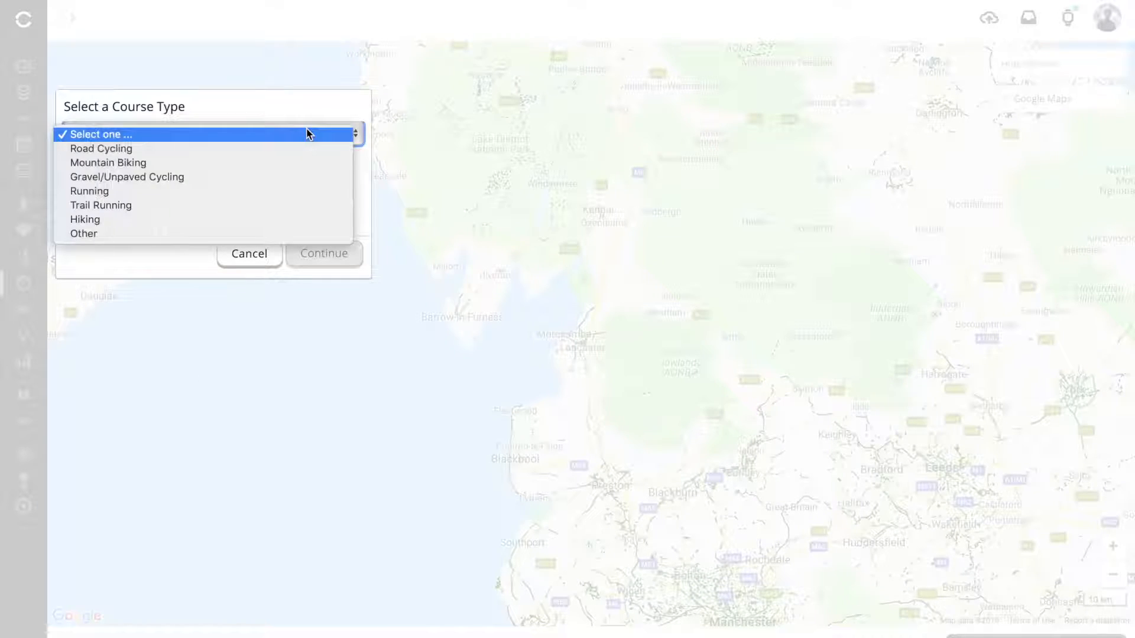
pyautogui.click(160, 152)
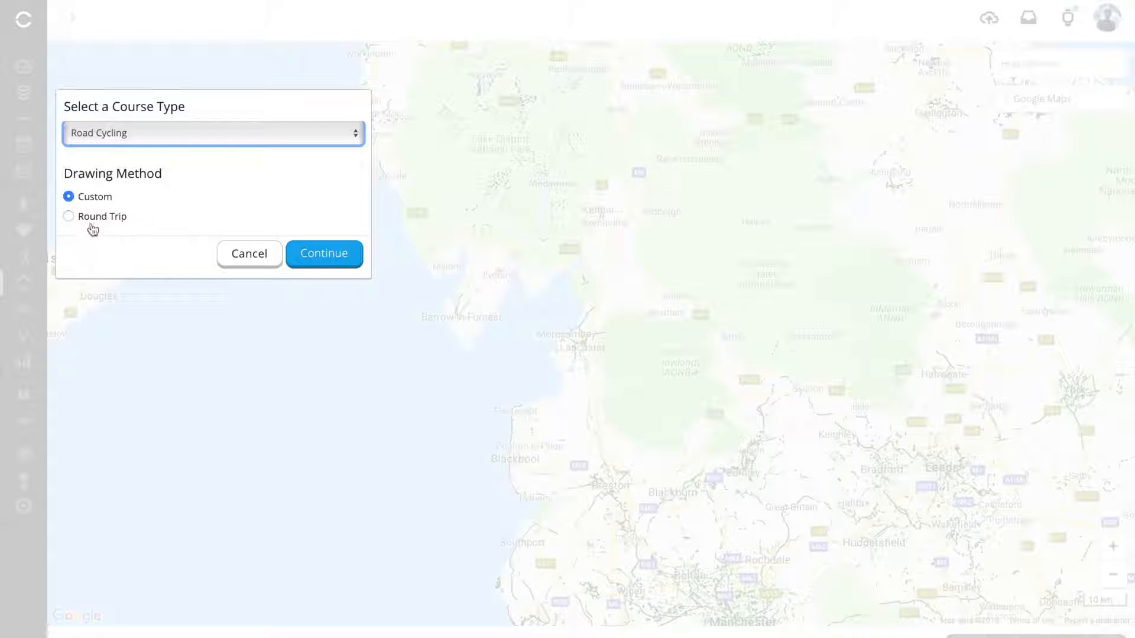
pyautogui.click(69, 217)
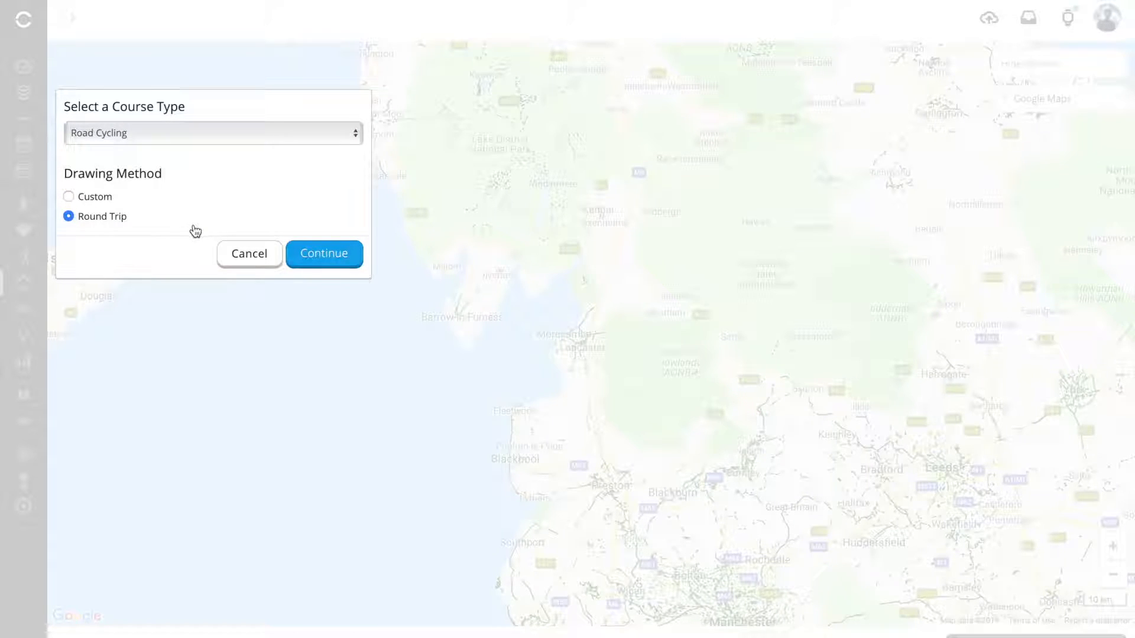
pyautogui.click(314, 255)
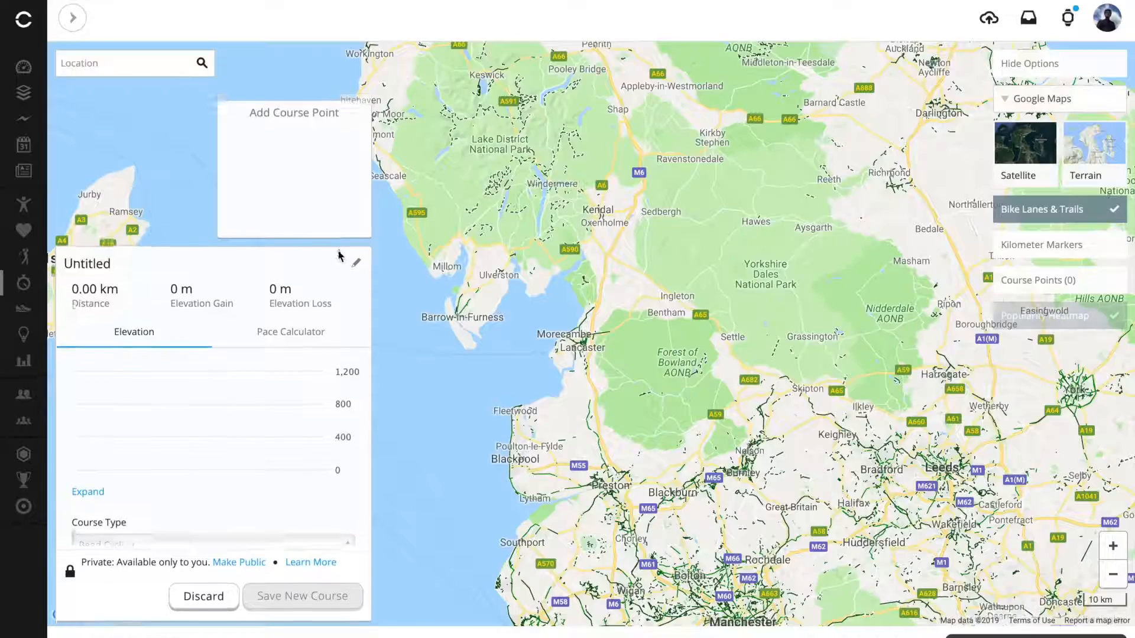
# Step: Move the map to the starting area by searching for its postcode
pyautogui.click(1112, 546)
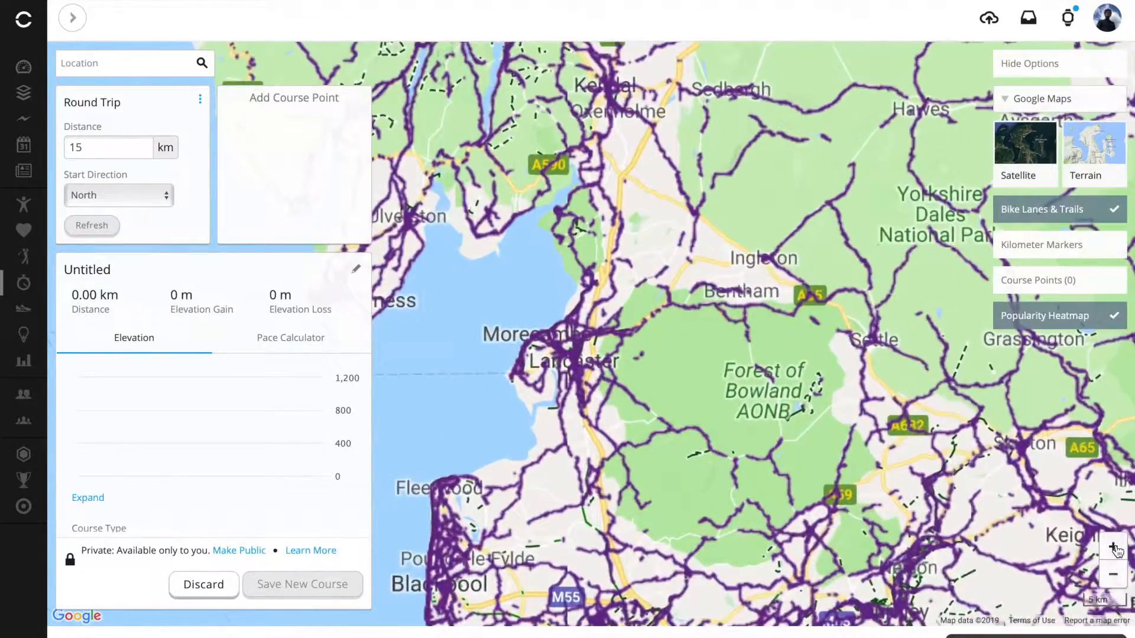
pyautogui.click(1112, 546)
pyautogui.click(1115, 550)
pyautogui.click(135, 63)
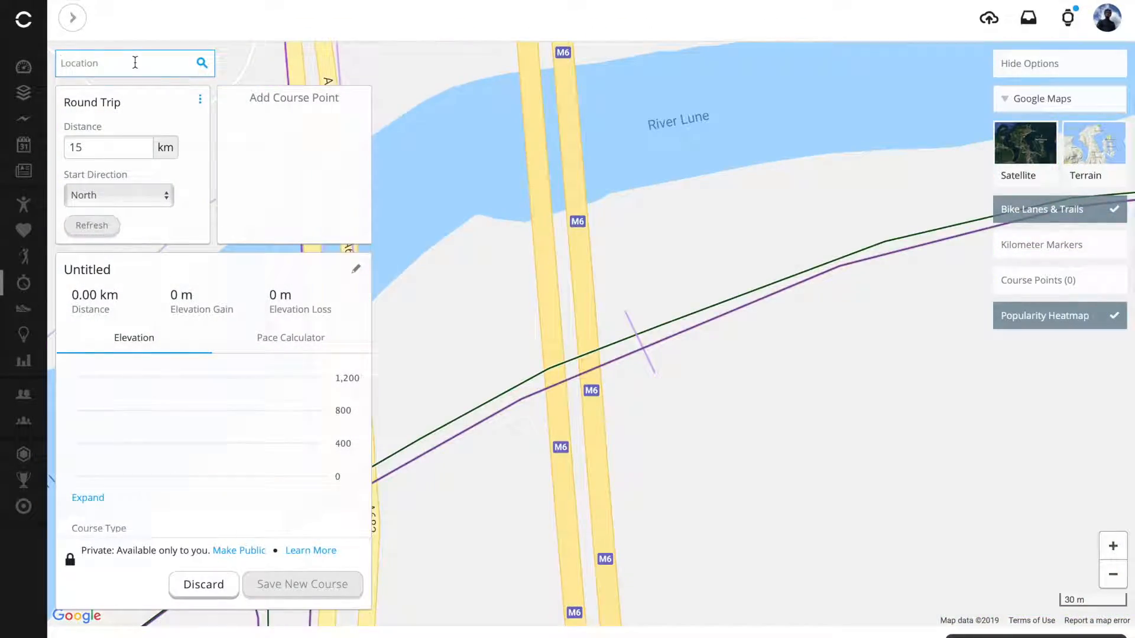
pyautogui.write('bl17px')
pyautogui.press('Return')
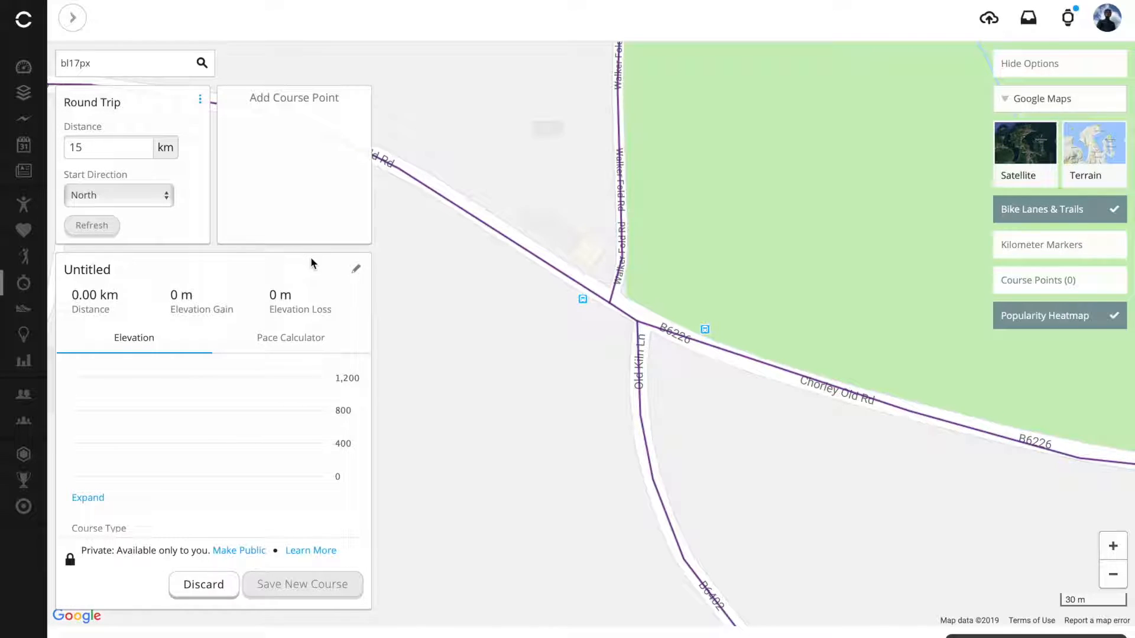
# Step: Name the untitled round-trip course "bike ride 2"
pyautogui.click(356, 269)
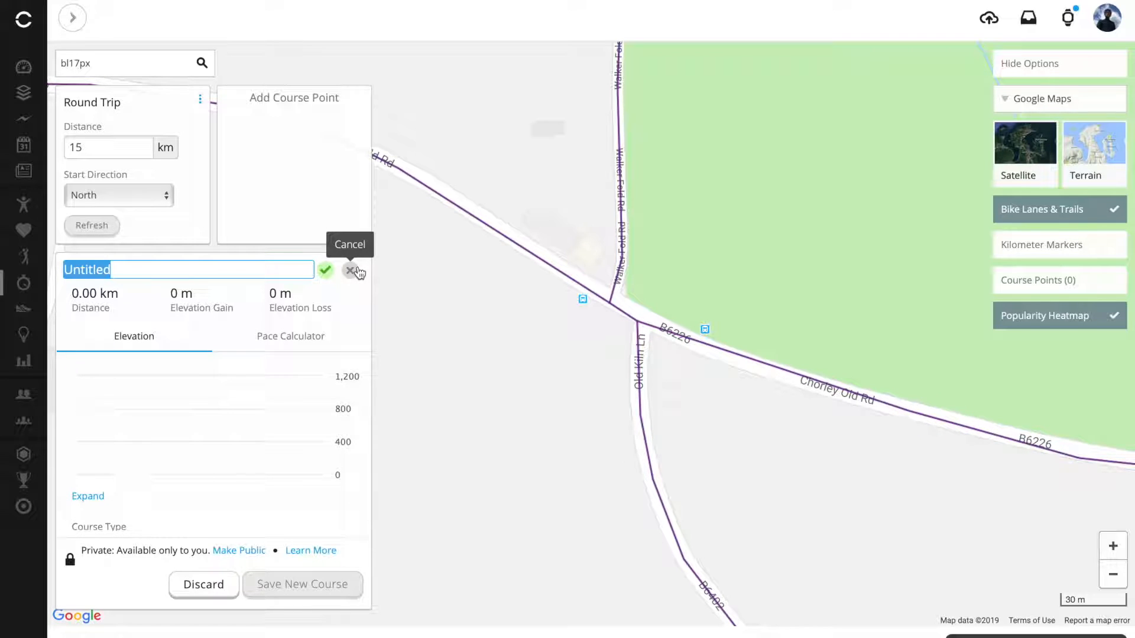
pyautogui.write('bik')
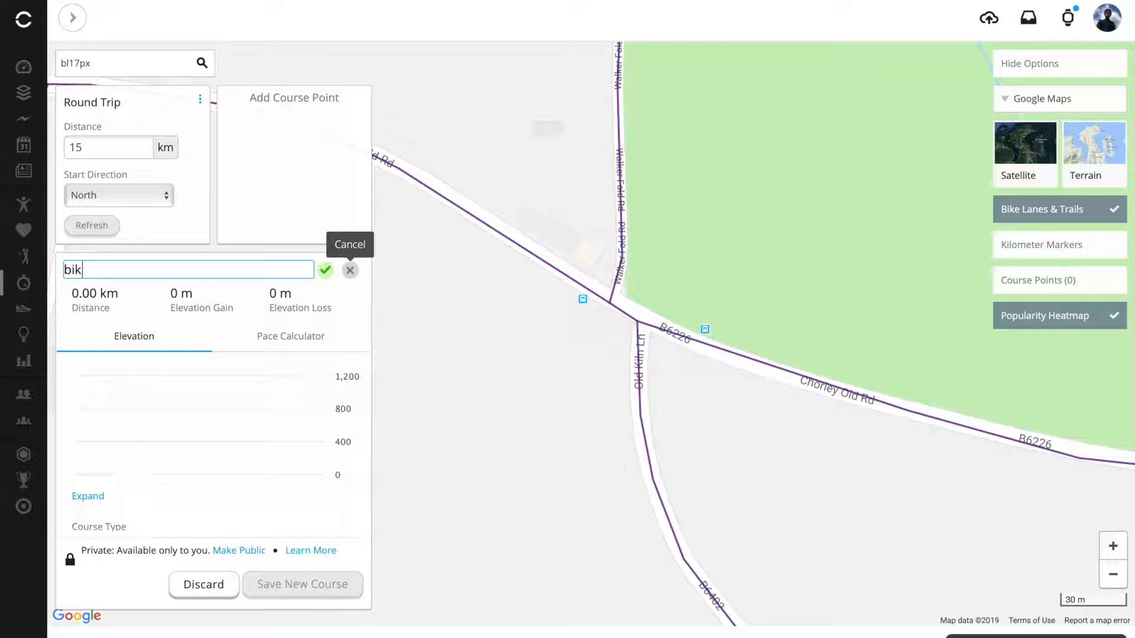
pyautogui.write('e ride 2')
pyautogui.click(326, 270)
# Step: Set the round trip's distance to 20 km and its start direction to East, and generate the route
pyautogui.click(111, 147)
pyautogui.press('BackSpace')
pyautogui.press('BackSpace')
pyautogui.write('20')
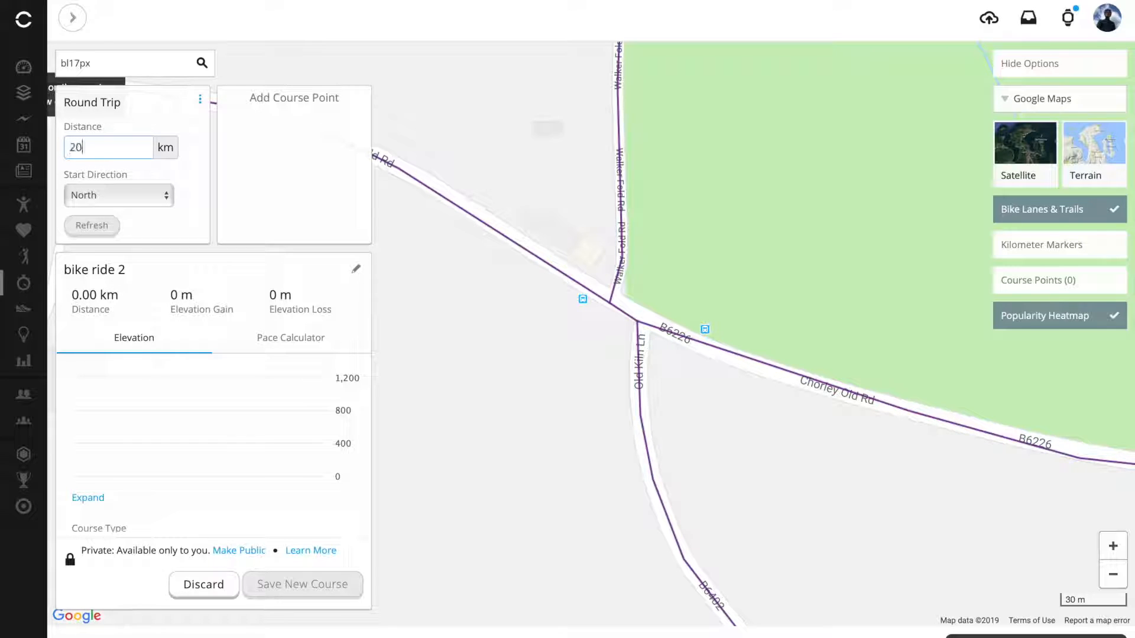
pyautogui.click(169, 196)
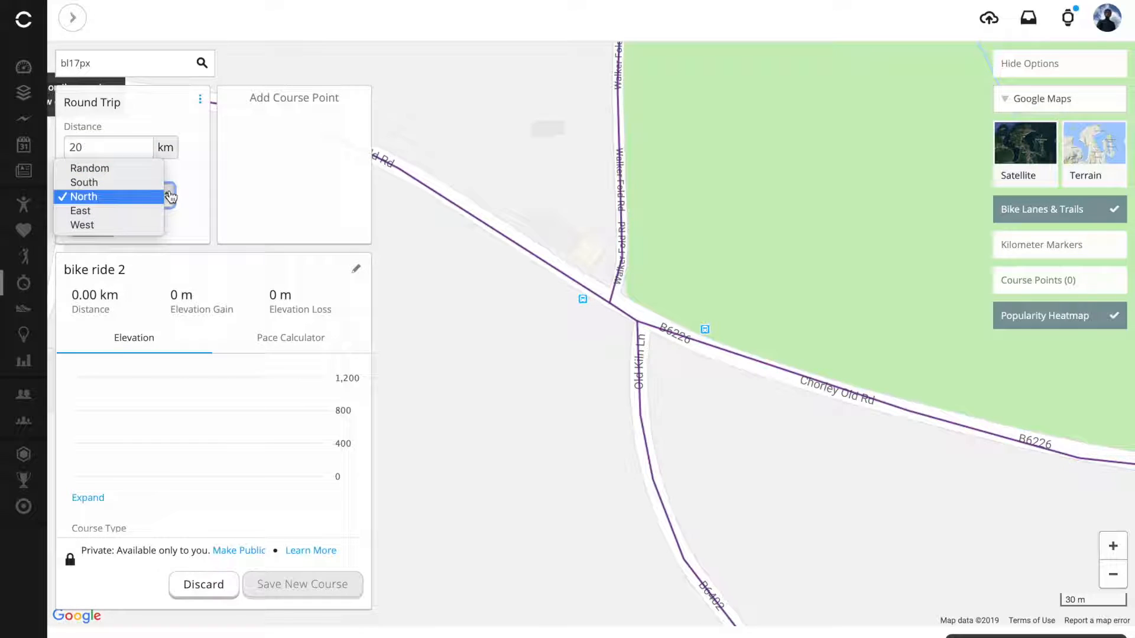
pyautogui.click(120, 212)
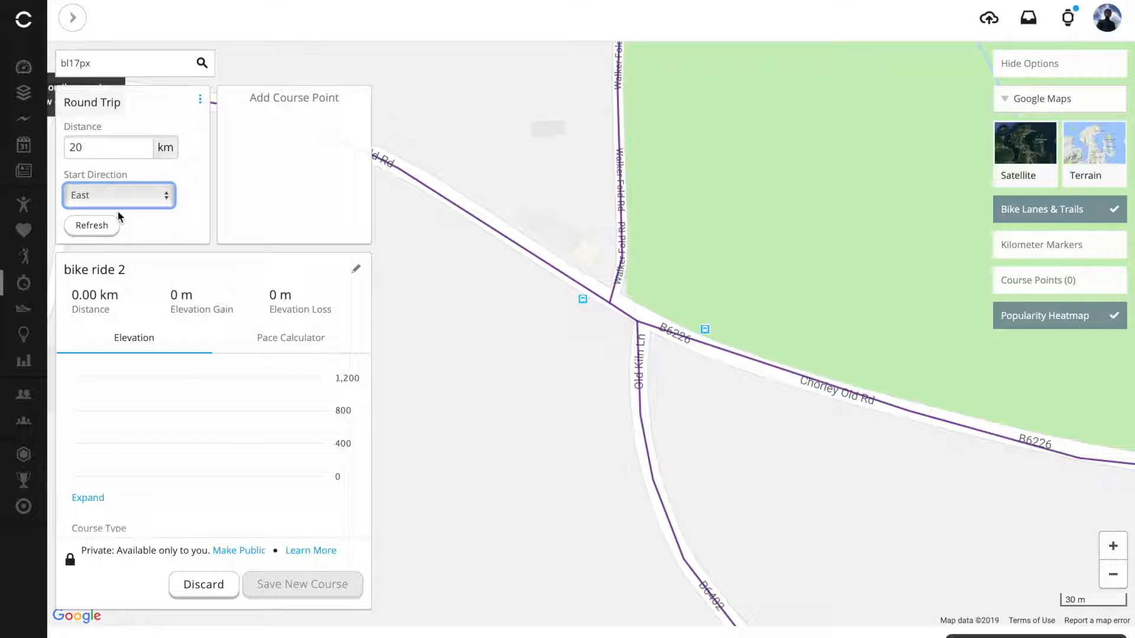
pyautogui.click(110, 225)
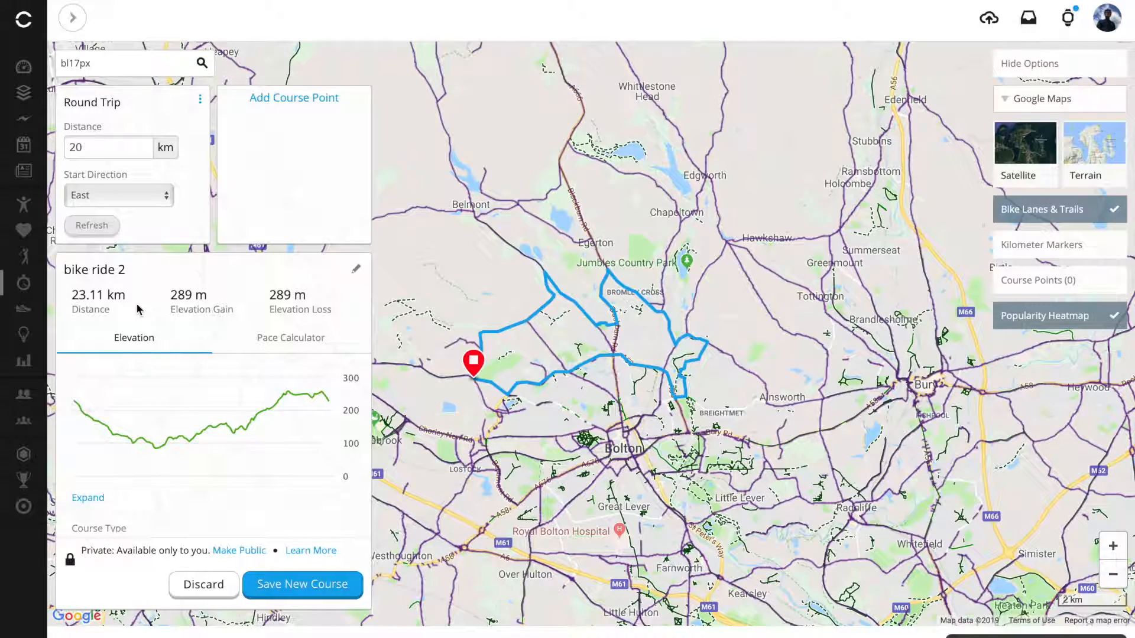
# Step: Examine the generated round-trip loop on the map along the roads north of Bolton
pyautogui.scroll(1, 516, 374)
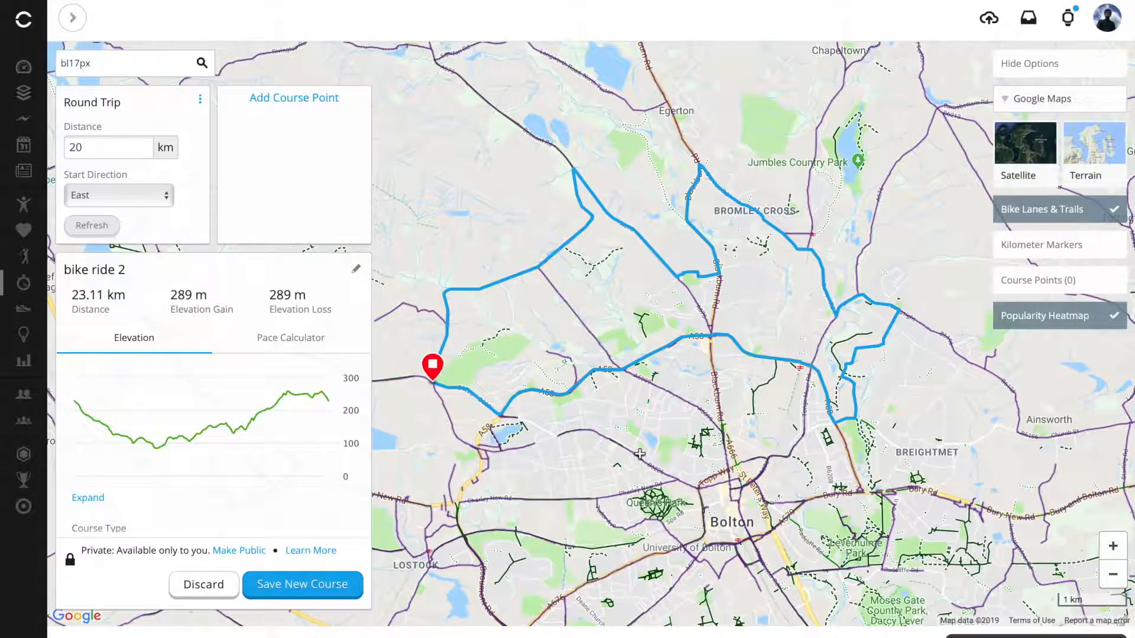
pyautogui.click(1113, 546)
pyautogui.moveTo(542, 238); pyautogui.dragTo(689, 298)
pyautogui.moveTo(562, 357)
pyautogui.mouseDown()
pyautogui.moveTo(638, 349)
pyautogui.moveTo(567, 345)
pyautogui.mouseUp()
pyautogui.moveTo(735, 290); pyautogui.dragTo(624, 355)
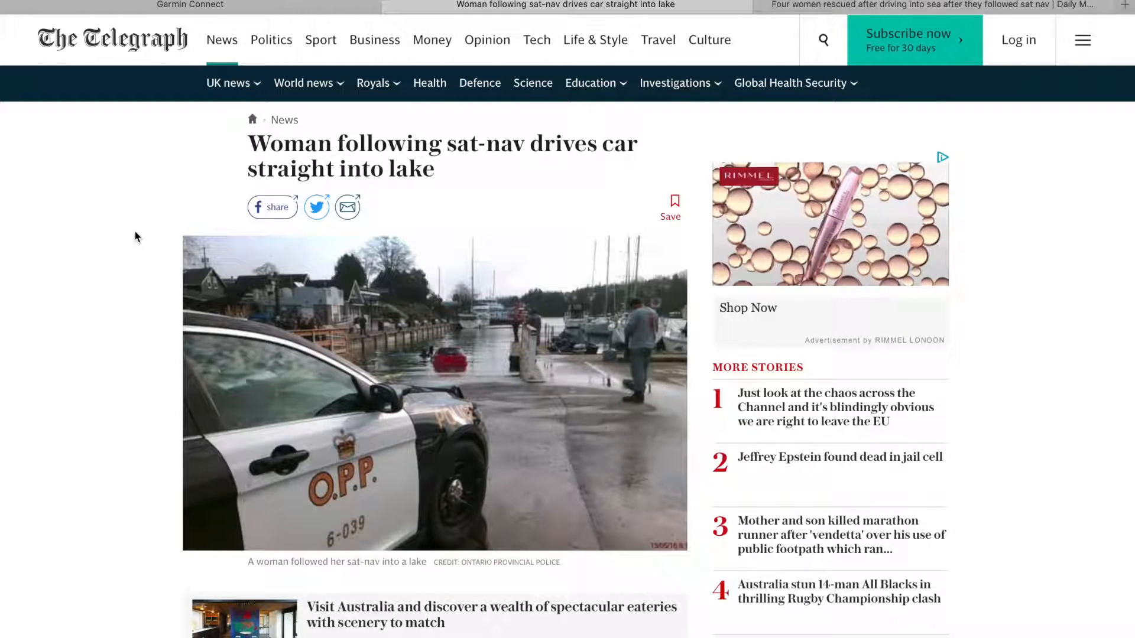
# Step: View the Daily Mail article about four women who drove into the sea after following sat nav
pyautogui.click(797, 7)
pyautogui.scroll(-3, 397, 400)
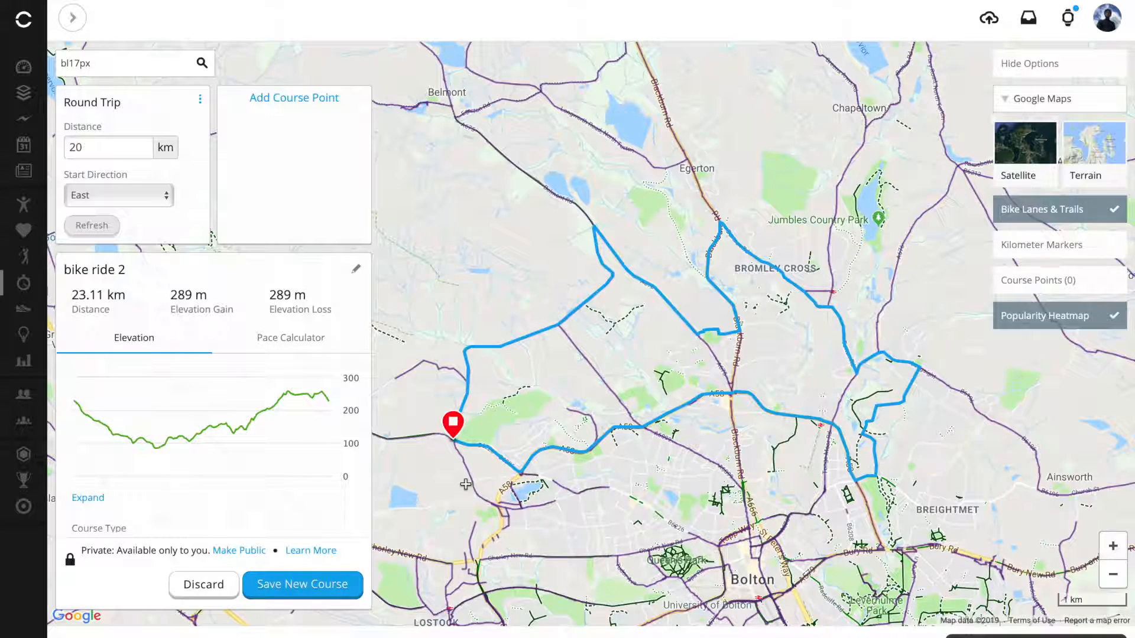
# Step: Save the generated round trip "bike ride 2" as a new course
pyautogui.click(328, 584)
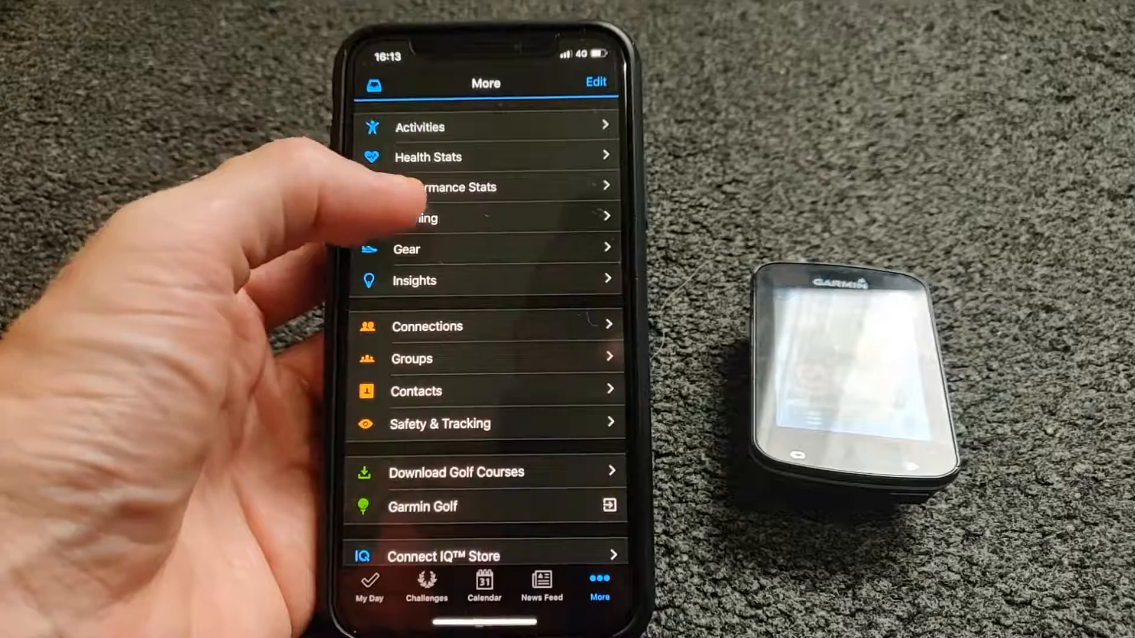
pyautogui.click(420, 217)
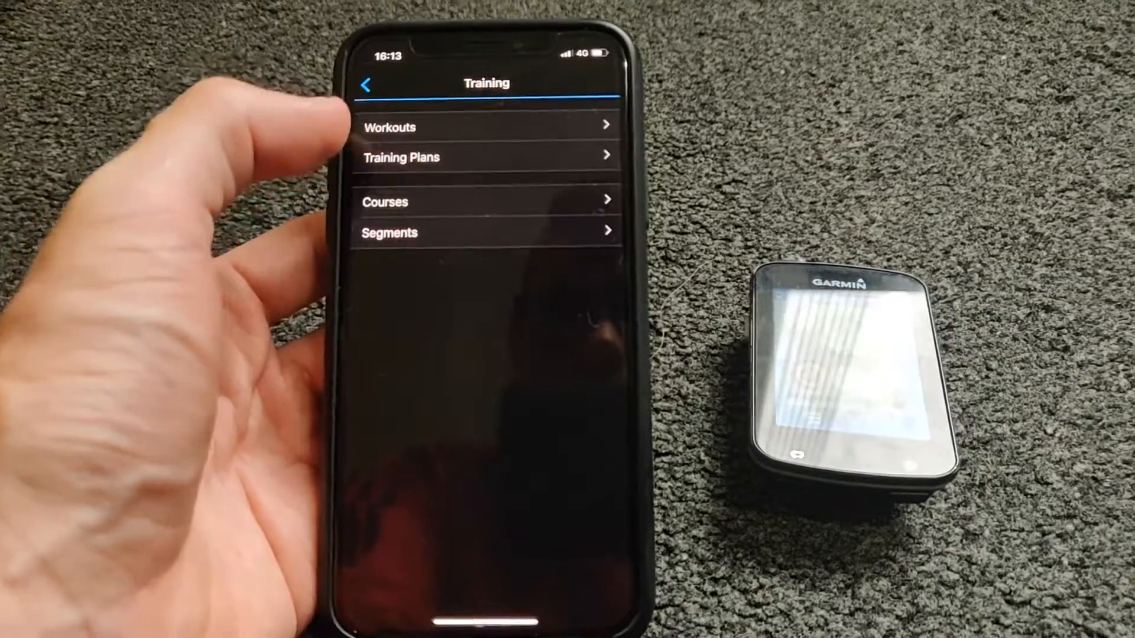
pyautogui.click(384, 201)
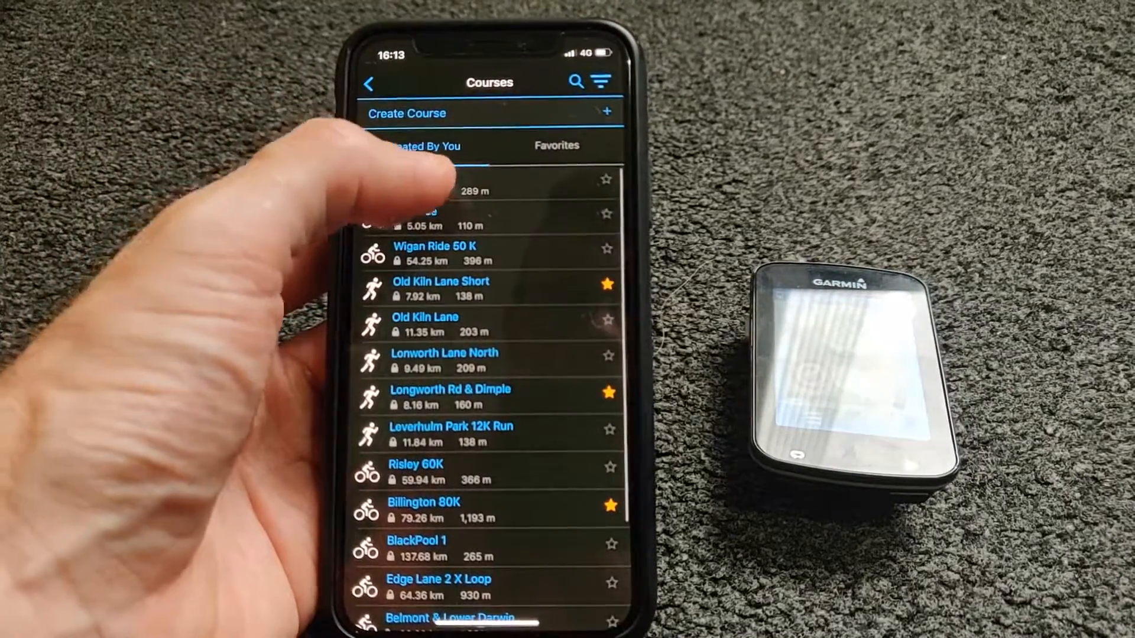
pyautogui.click(414, 180)
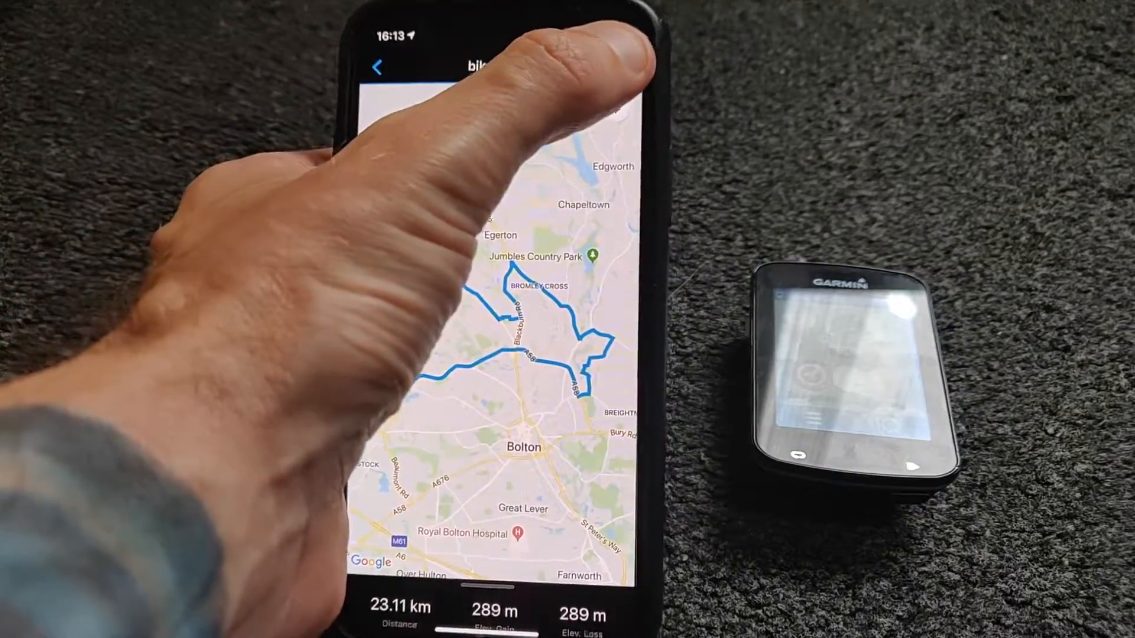
pyautogui.click(609, 82)
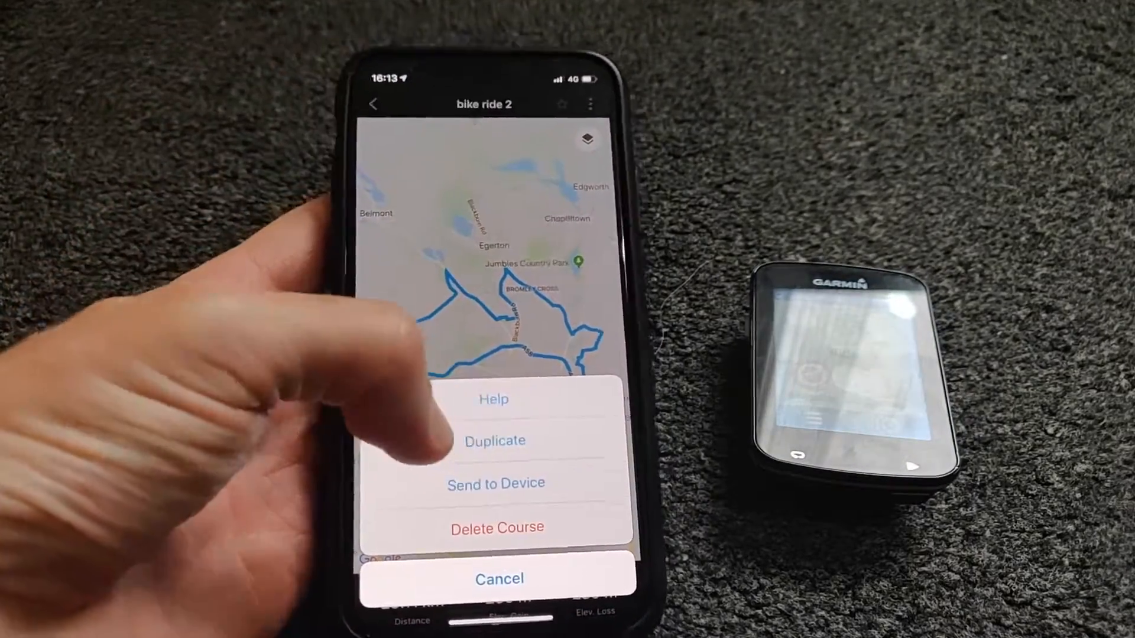
pyautogui.click(464, 491)
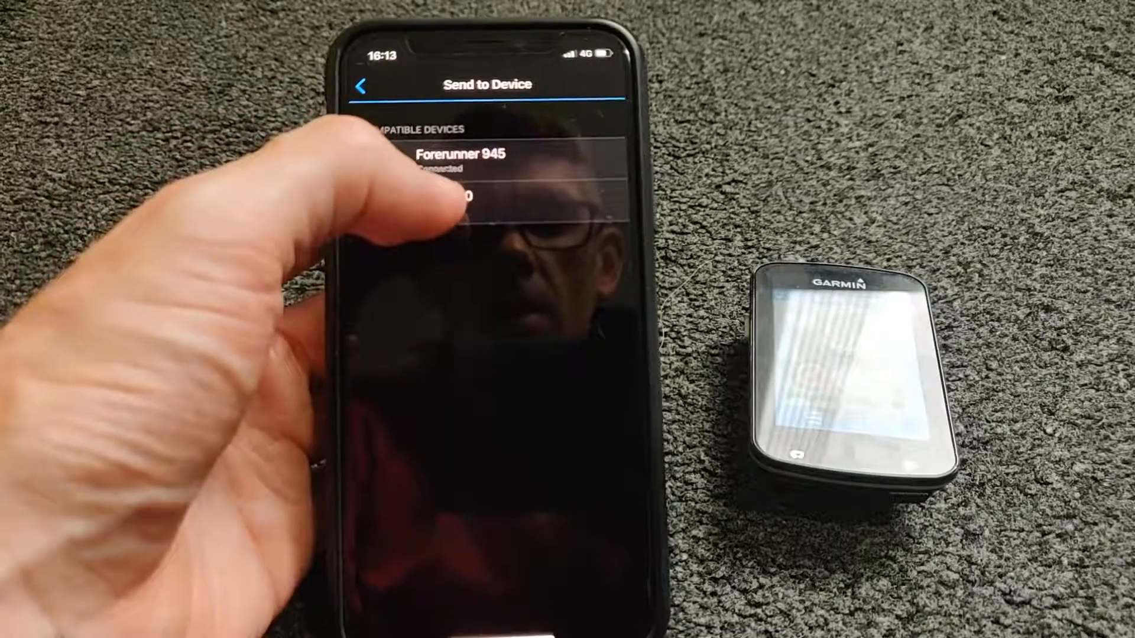
pyautogui.click(440, 201)
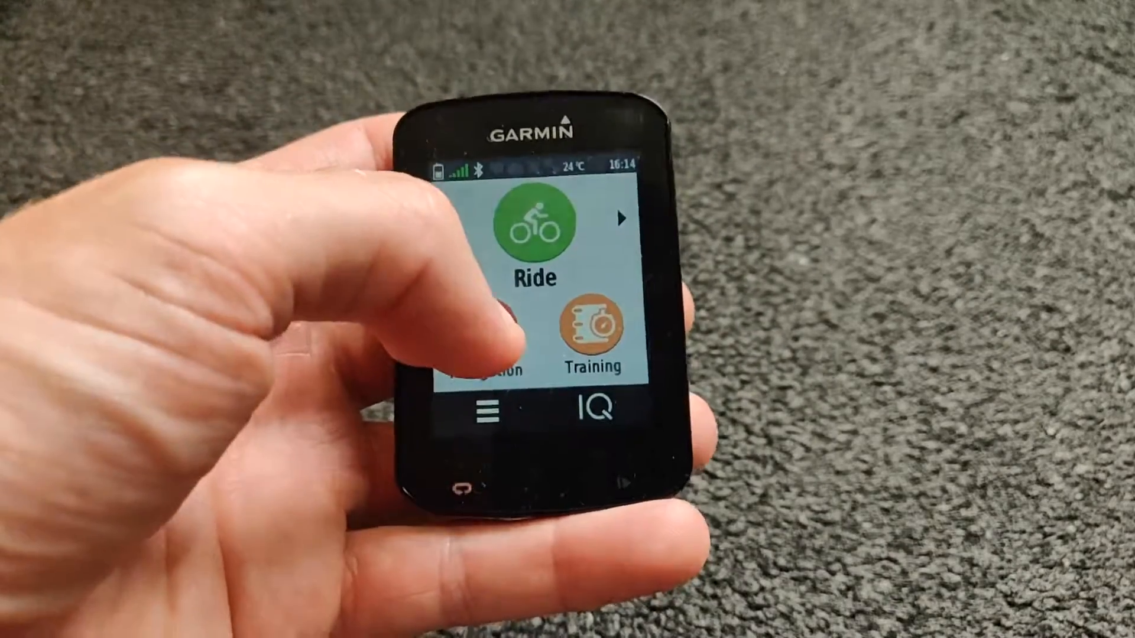
pyautogui.click(497, 334)
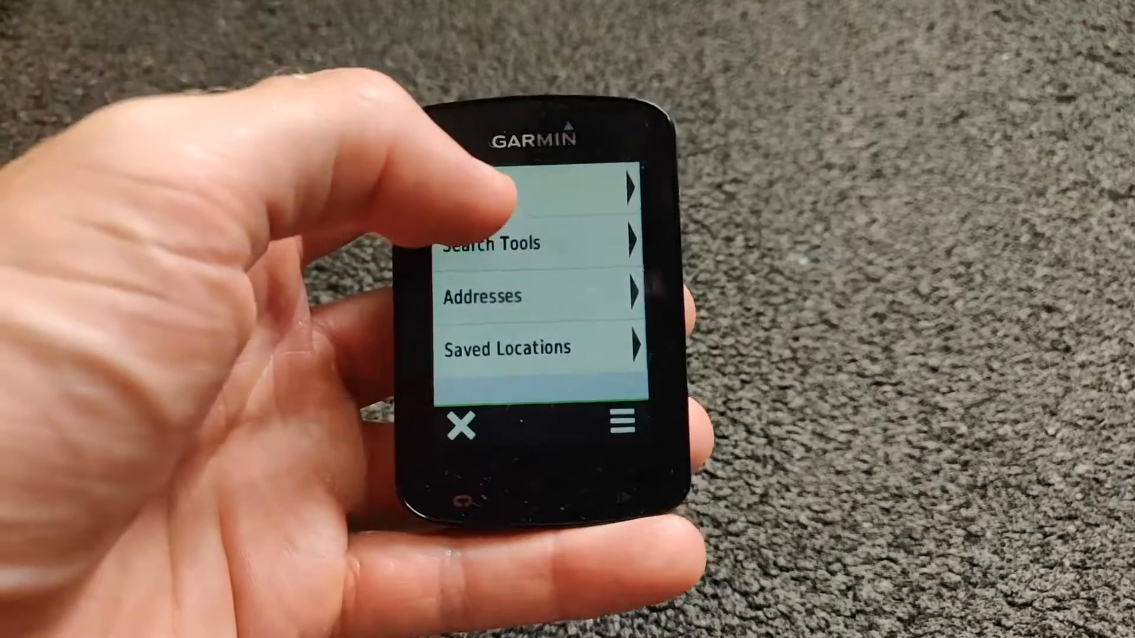
pyautogui.click(508, 192)
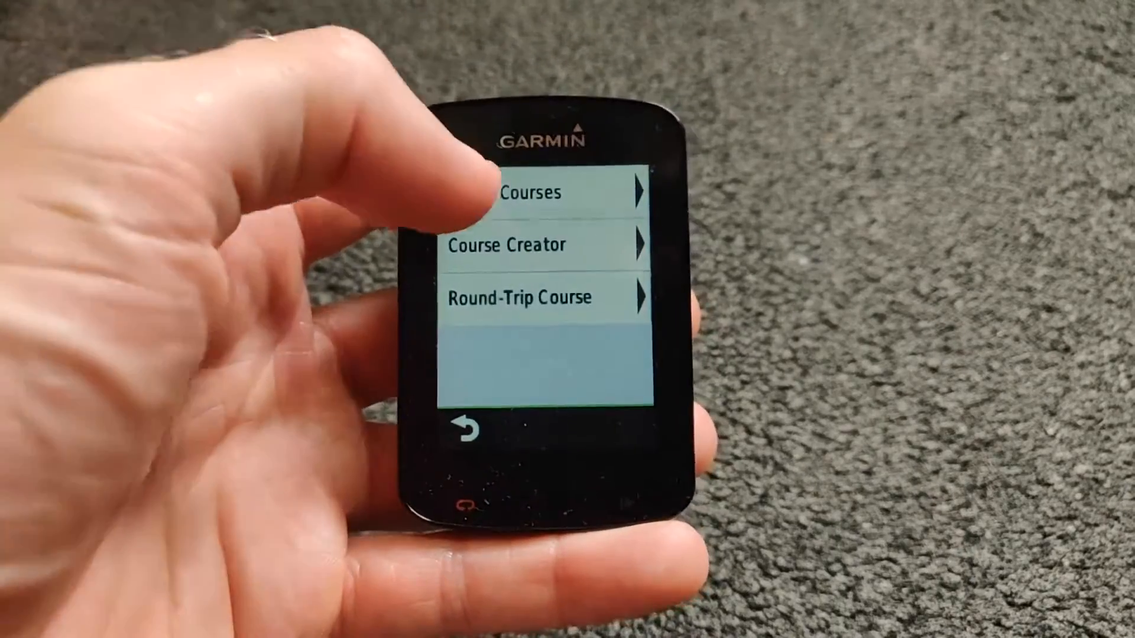
pyautogui.click(503, 192)
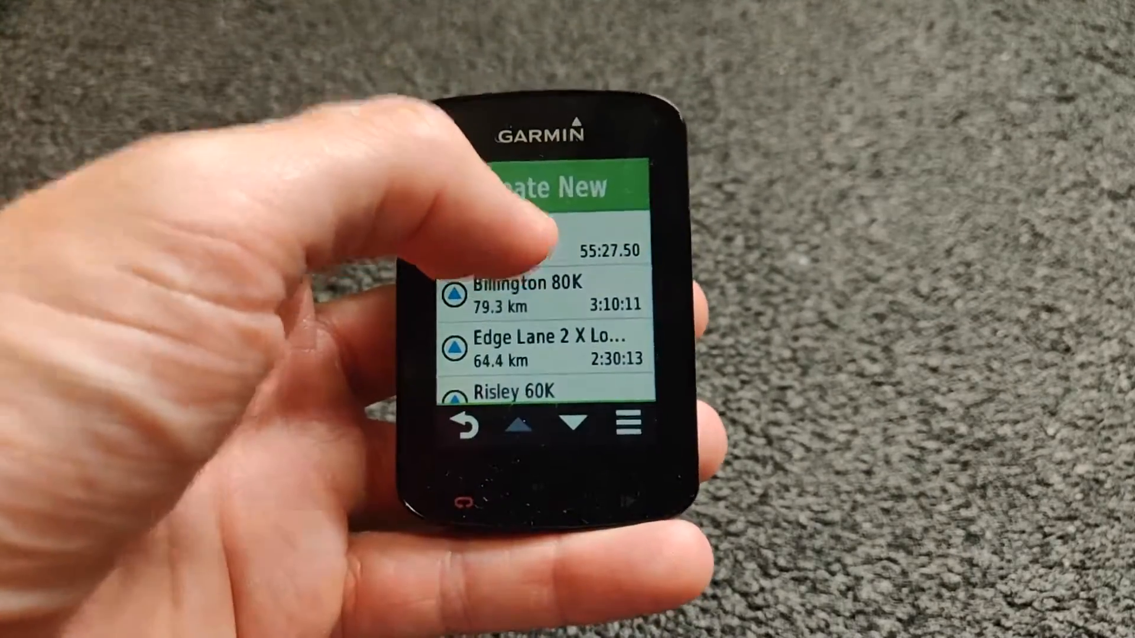
pyautogui.click(526, 242)
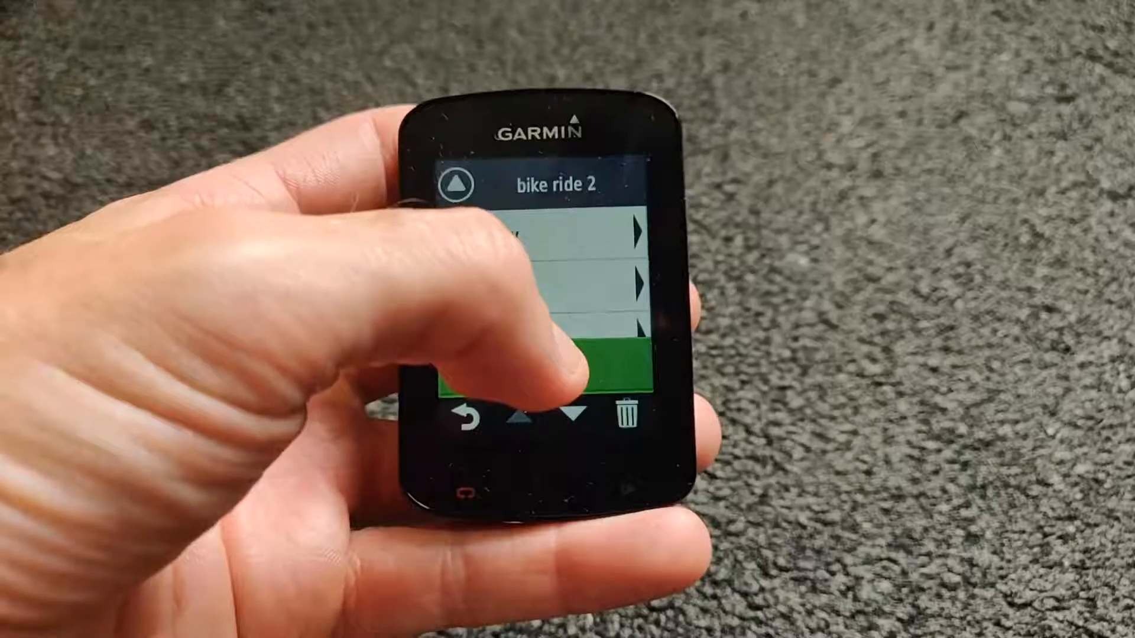
pyautogui.click(570, 373)
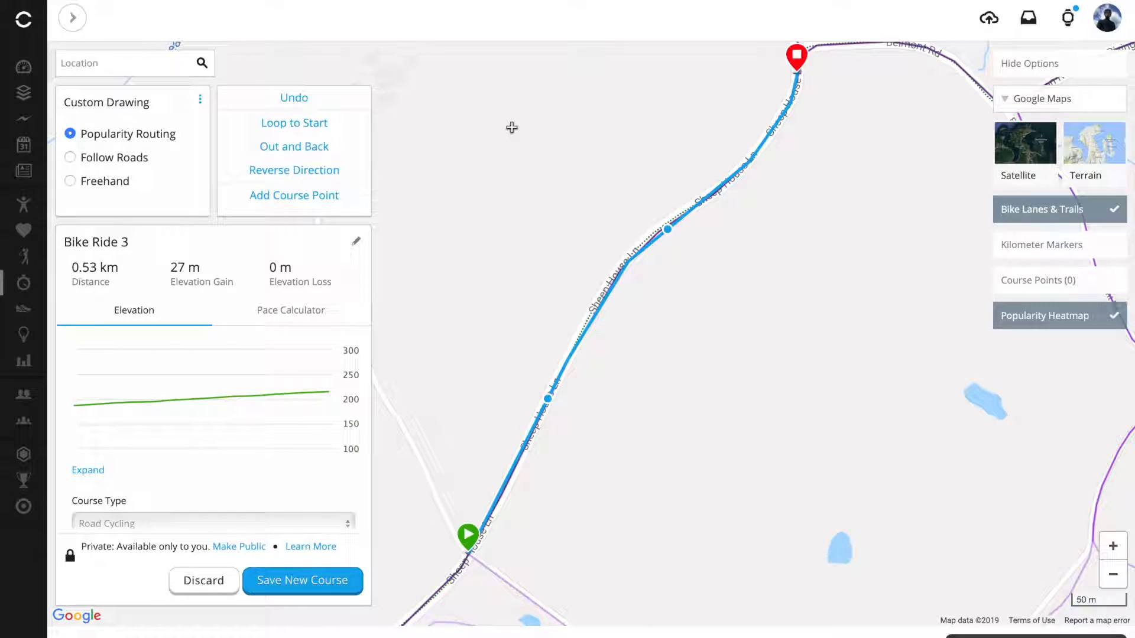
# Step: Try the Bike Ride 3 finish point farther up Sheep House Ln and move it onto Belmont Rd, for about 0.66 km in total
pyautogui.moveTo(666, 114); pyautogui.dragTo(566, 309)
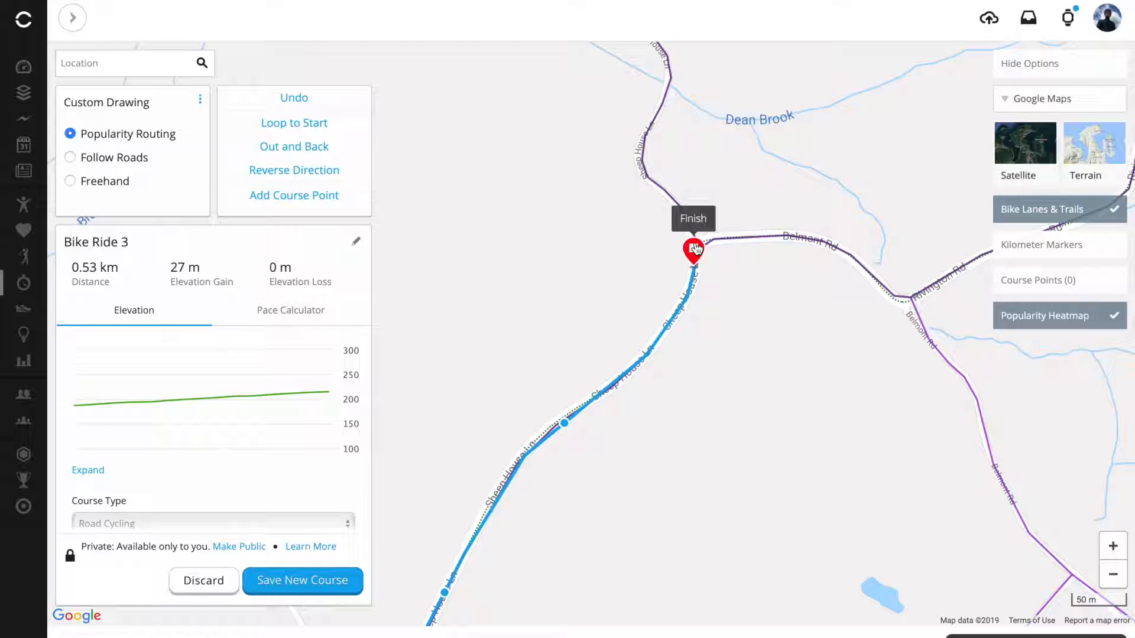
pyautogui.moveTo(695, 249); pyautogui.dragTo(644, 147)
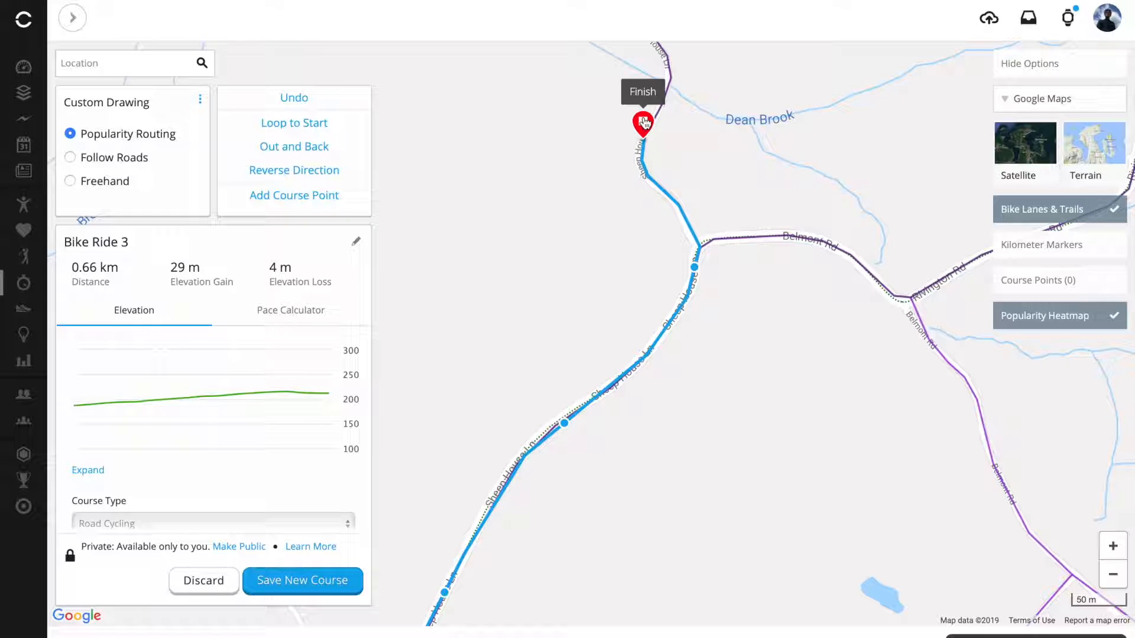
pyautogui.moveTo(644, 122)
pyautogui.mouseDown()
pyautogui.moveTo(762, 241)
pyautogui.moveTo(822, 230)
pyautogui.mouseUp()
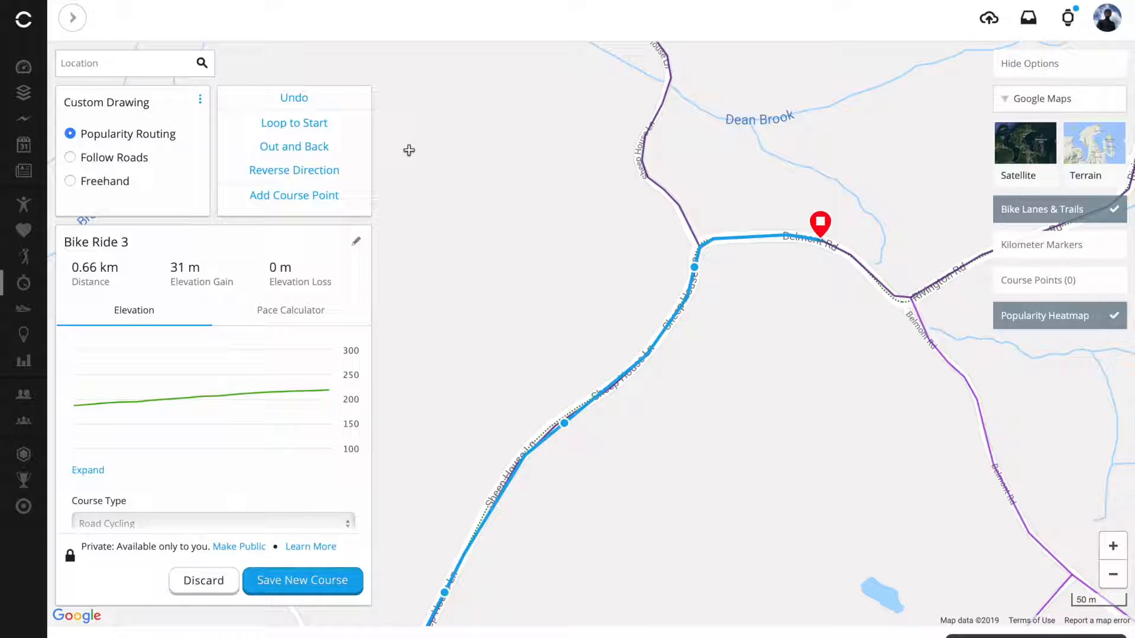
# Step: Start adding a Food course point on Sheep House Ln, about 0.35 km along the Bike Ride 3 route
pyautogui.click(298, 200)
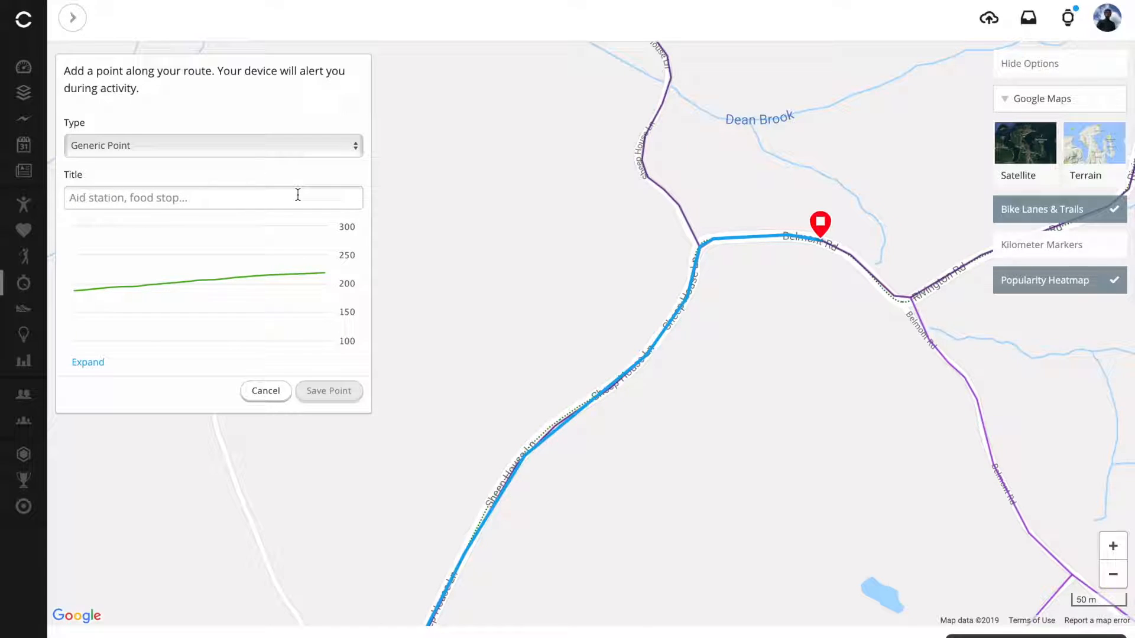
pyautogui.click(355, 147)
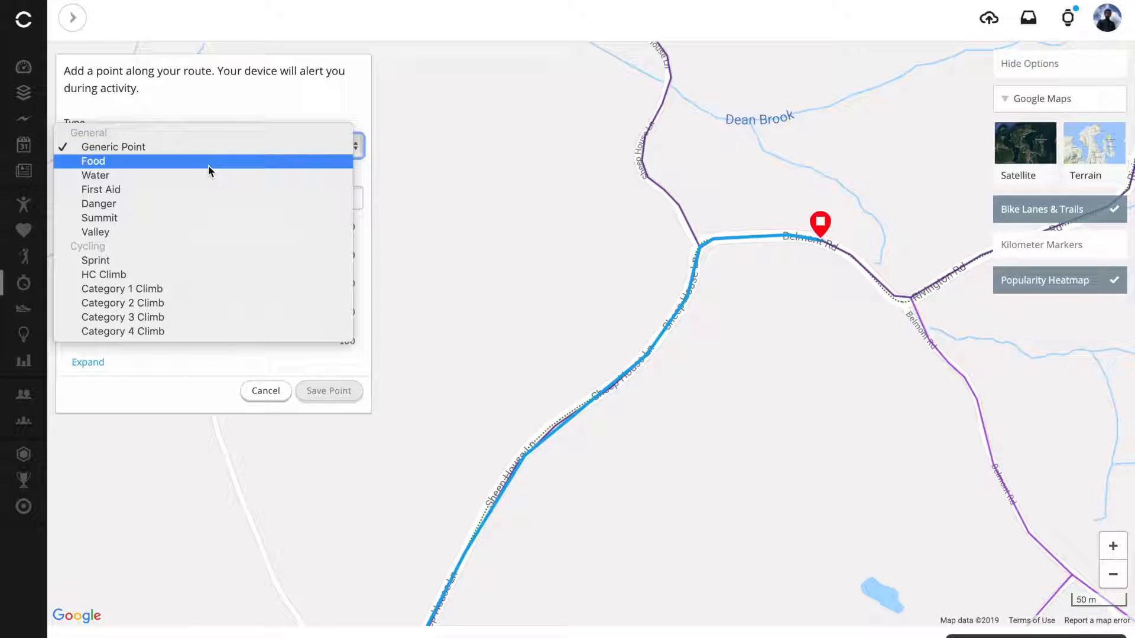
pyautogui.click(208, 165)
pyautogui.click(611, 385)
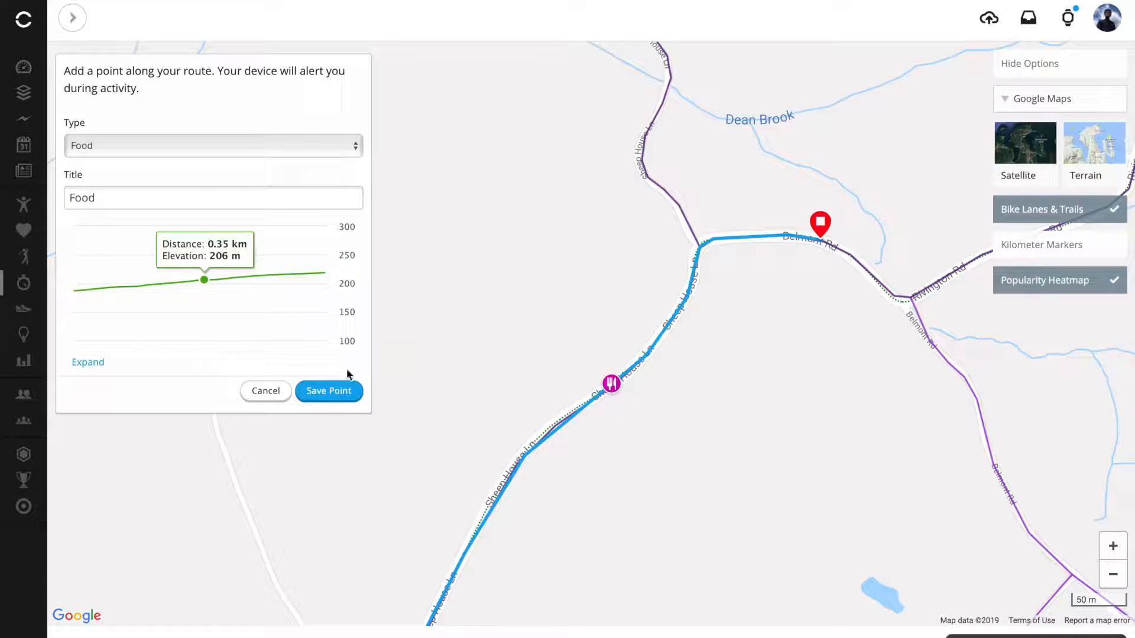
# Step: Change the unsaved course point to type Danger and place it about 0.19 km along the route
pyautogui.click(300, 147)
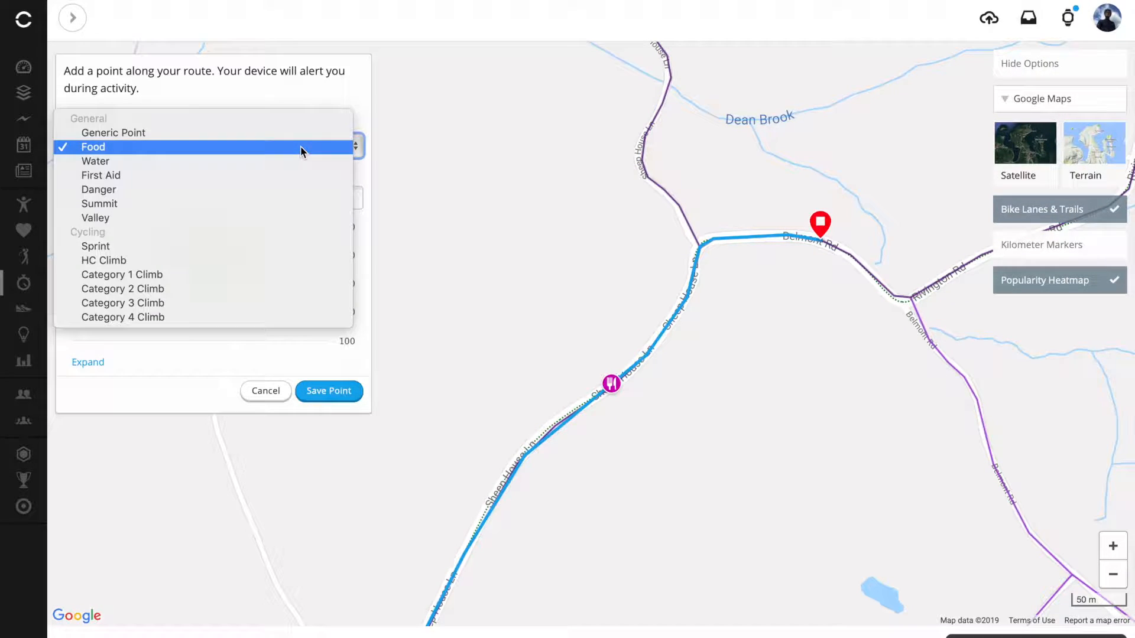
pyautogui.click(112, 189)
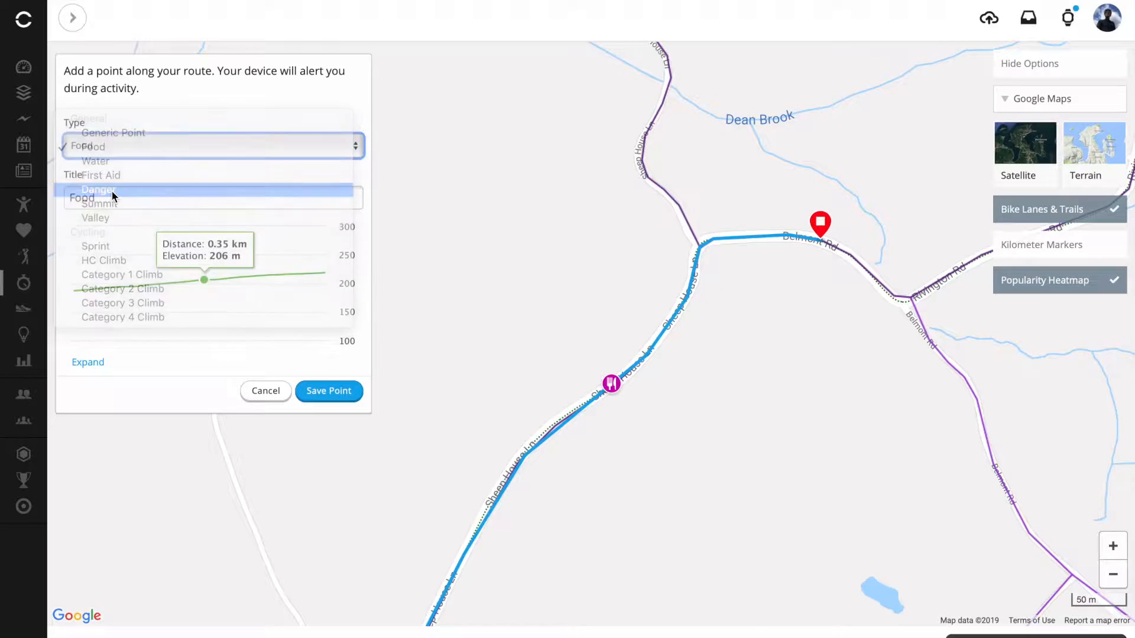
pyautogui.click(515, 481)
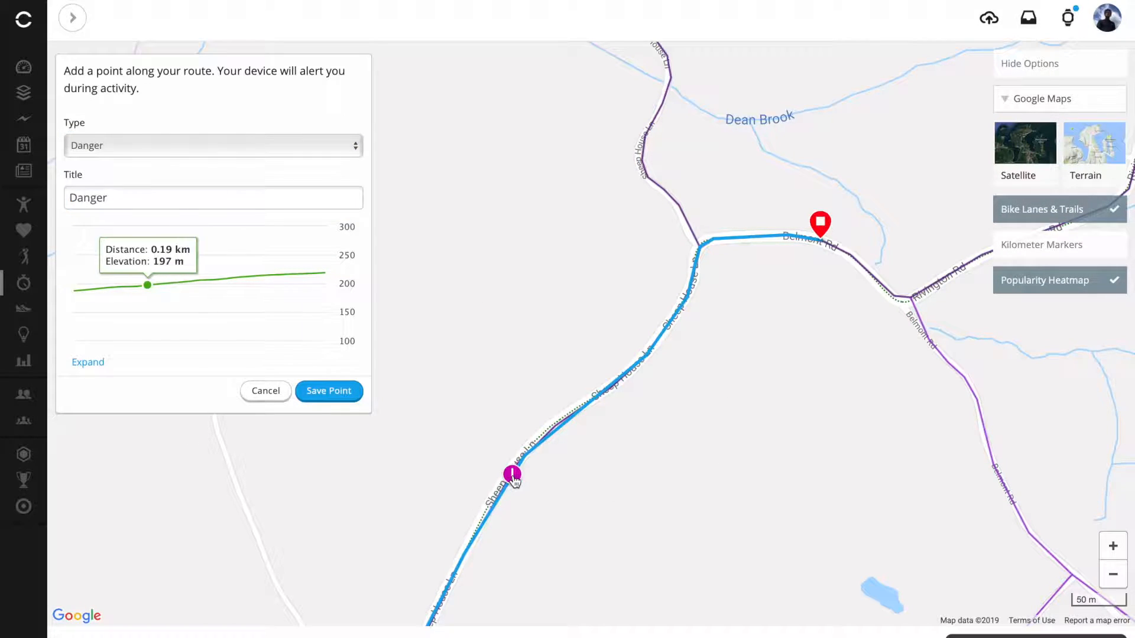
# Step: Change the course point to type Sprint, place it about 0.44 km along the route, and save the point
pyautogui.click(299, 148)
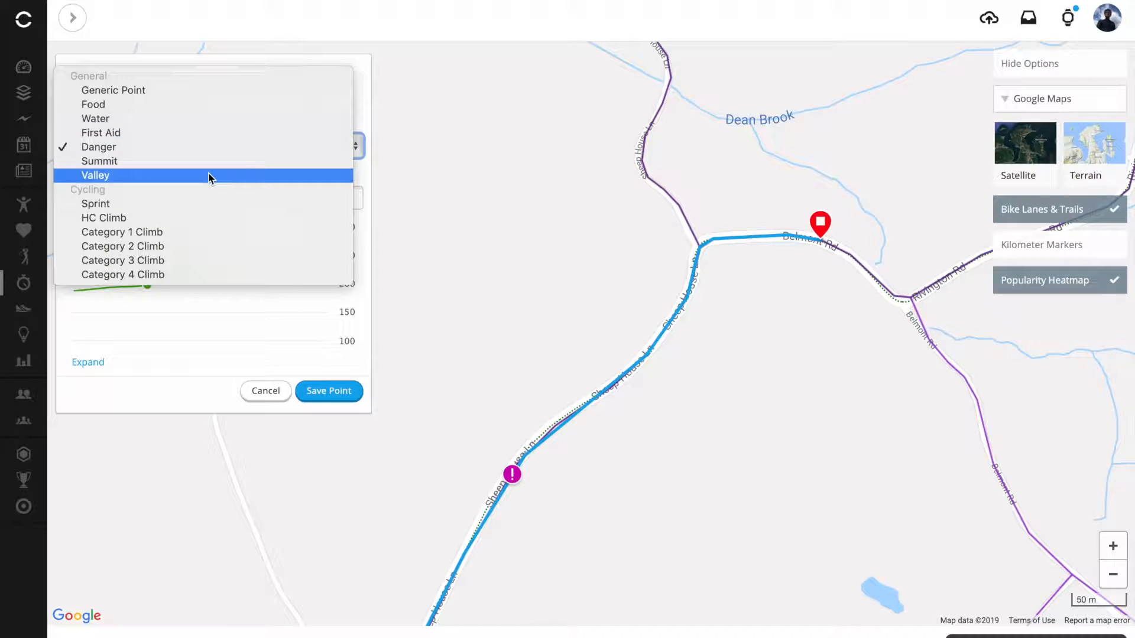
pyautogui.click(143, 204)
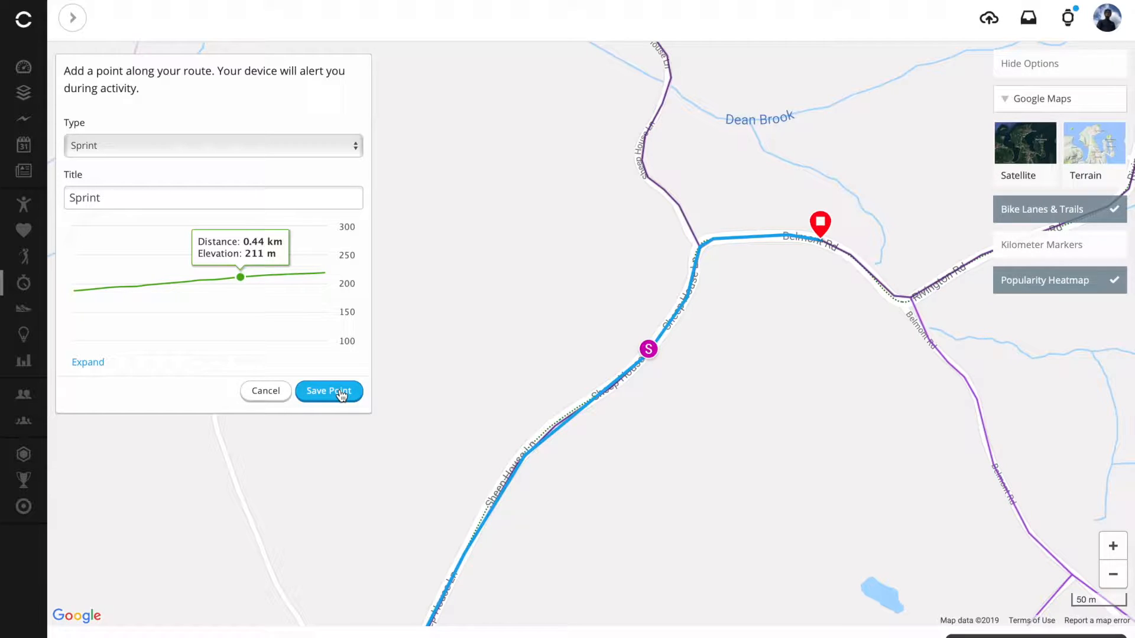
pyautogui.click(341, 392)
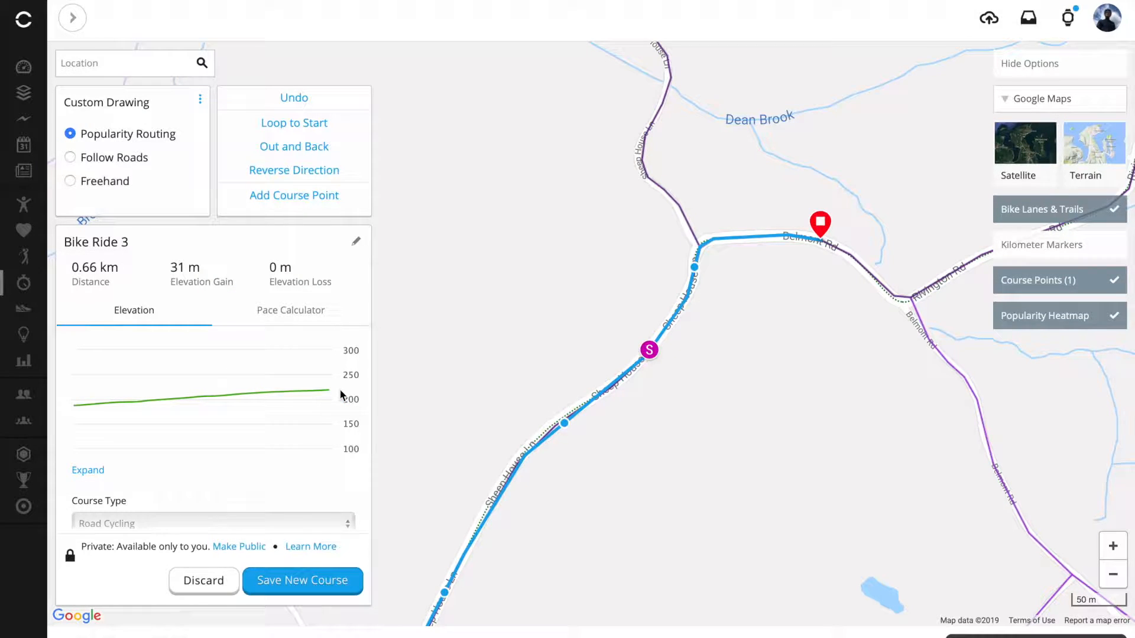